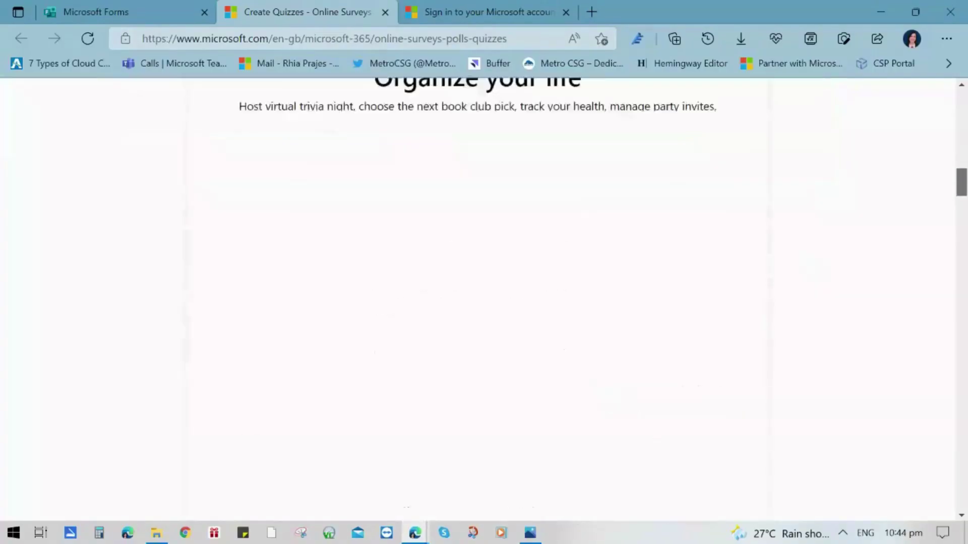
Sign in to Microsoft Office.
scroll(484, 298, down, 3)
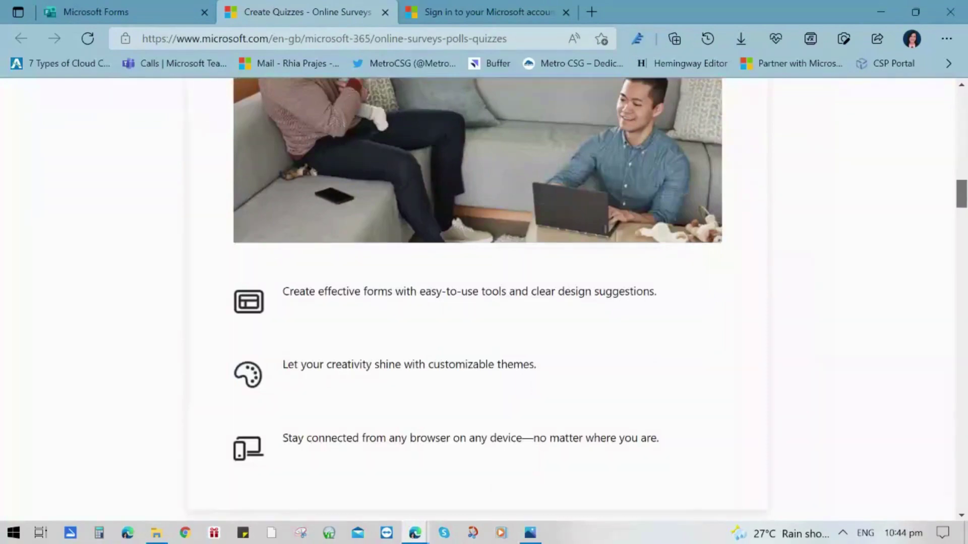
scroll(483, 297, down, 9)
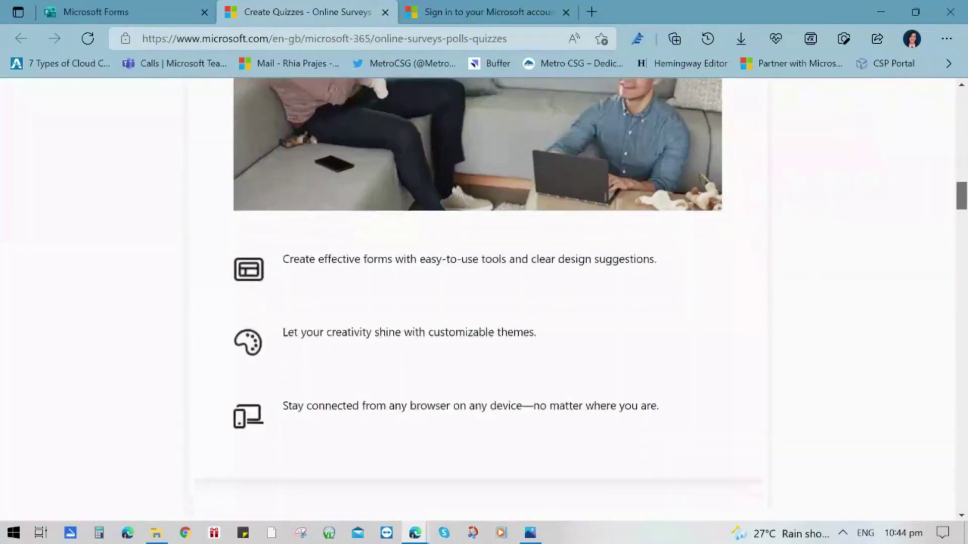
scroll(484, 297, down, 13)
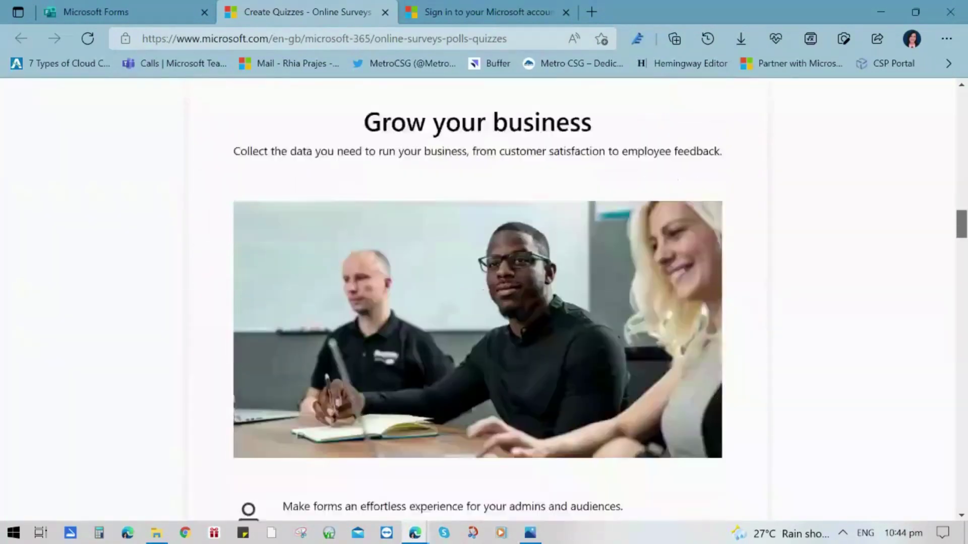
scroll(483, 297, down, 8)
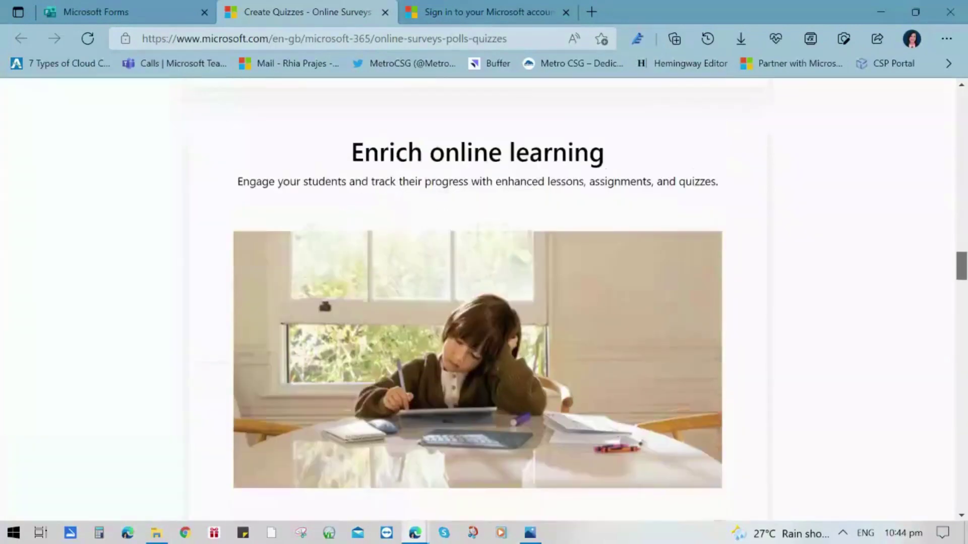
scroll(484, 298, down, 10)
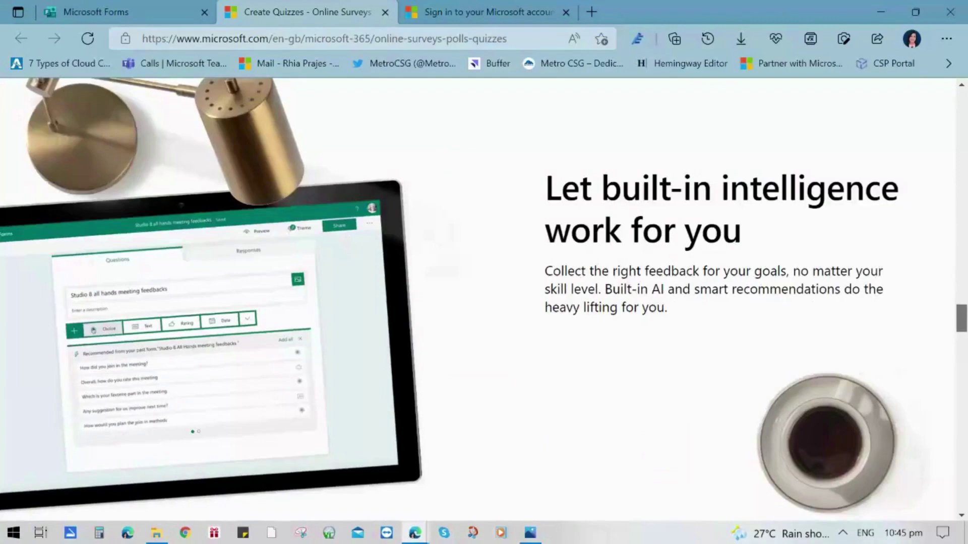
scroll(484, 297, down, 10)
scroll(483, 297, down, 1)
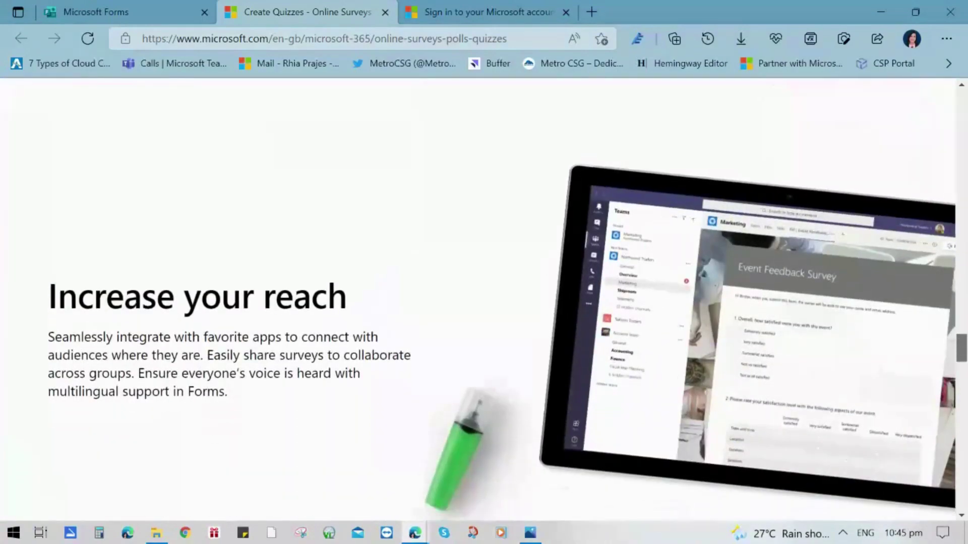
scroll(484, 298, down, 1)
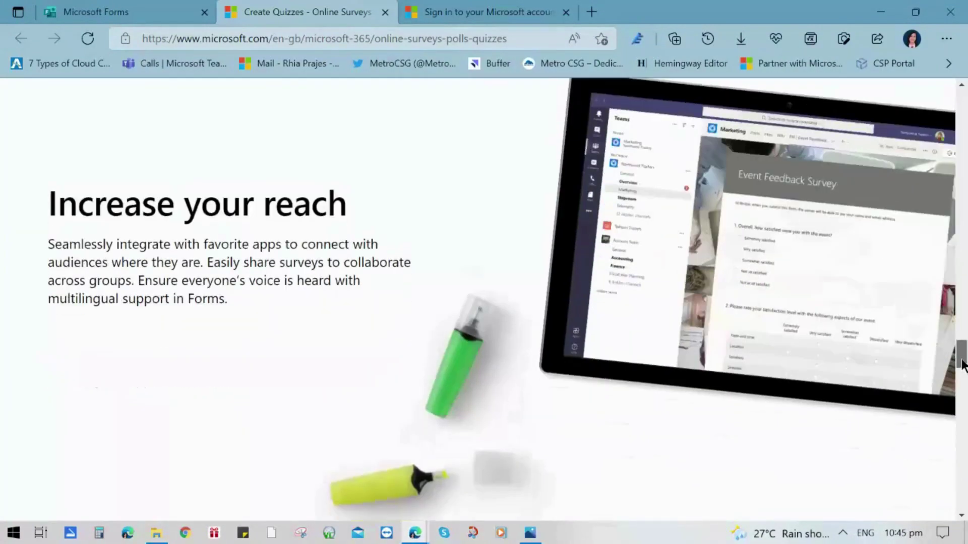
drag(963, 358, 963, 459)
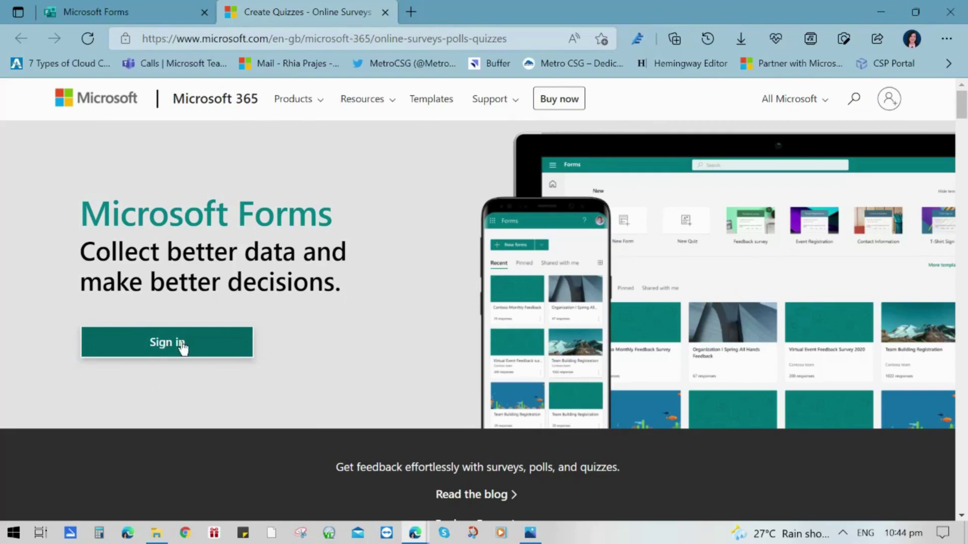
click(198, 348)
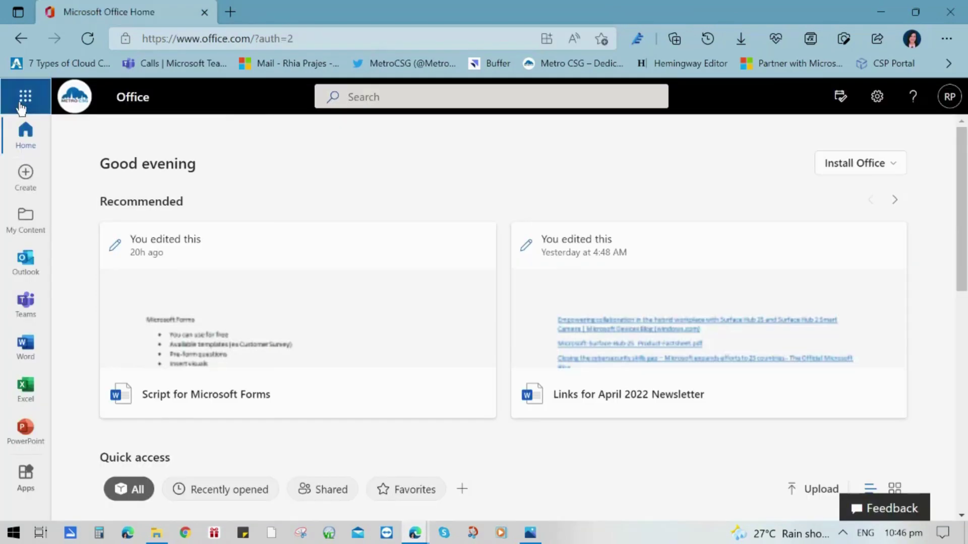
Launch Microsoft Forms from the Office app launcher's Apps panel.
click(19, 97)
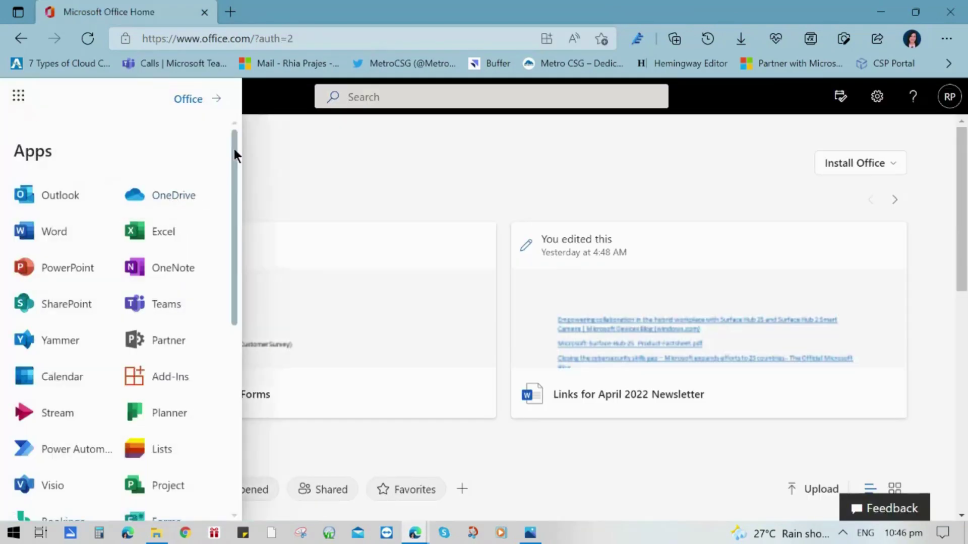
drag(234, 150, 214, 326)
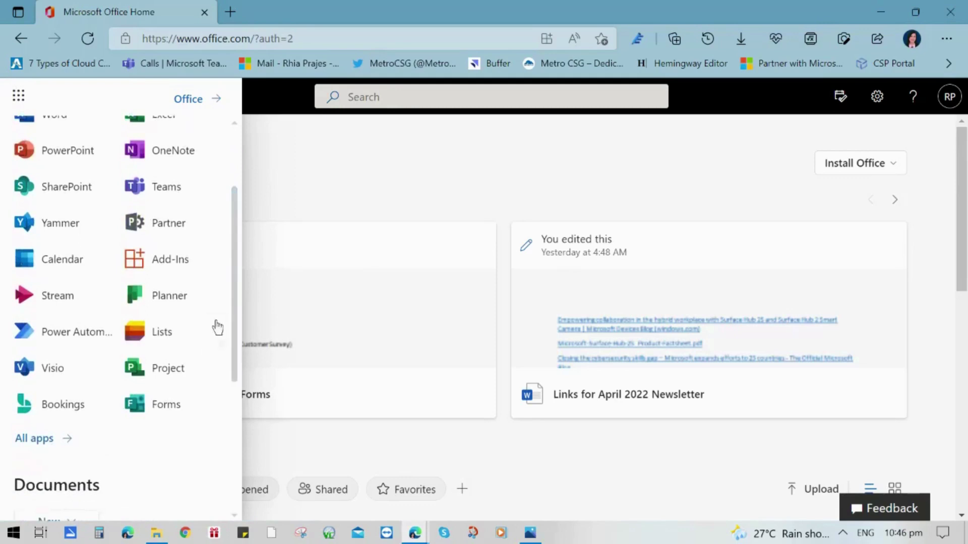
click(159, 405)
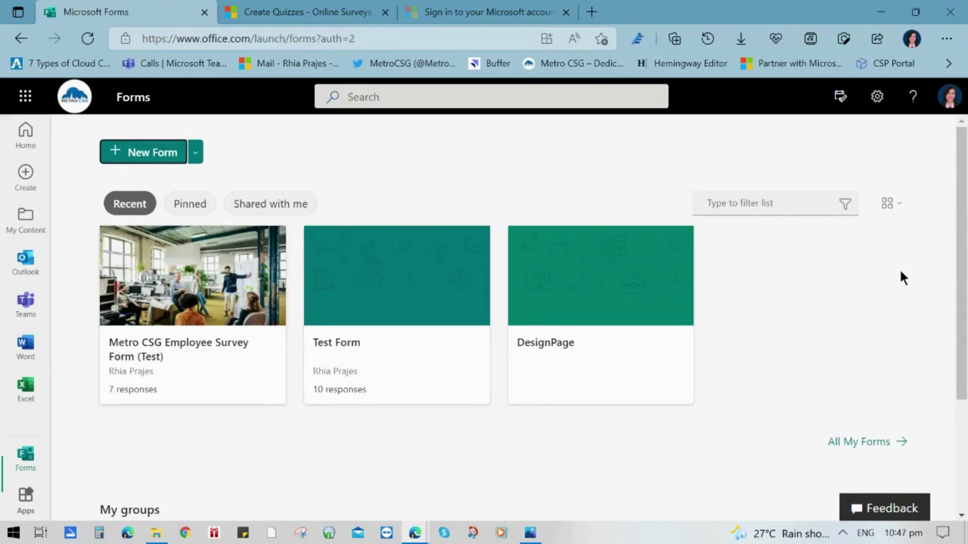
Go from the Forms home page to My forms, listing the employee survey and Test Form.
scroll(963, 197, down, 1)
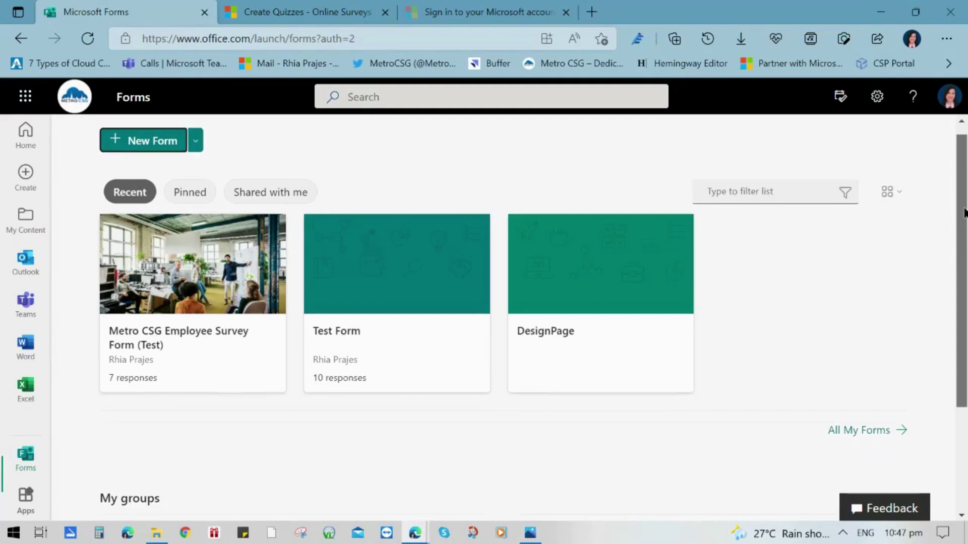
scroll(963, 197, down, 2)
scroll(964, 212, down, 1)
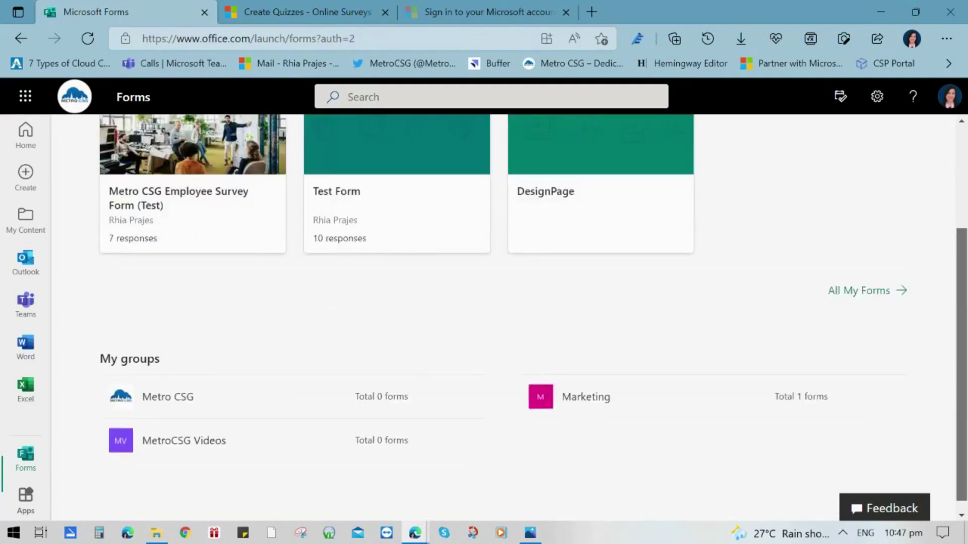
scroll(952, 297, up, 2)
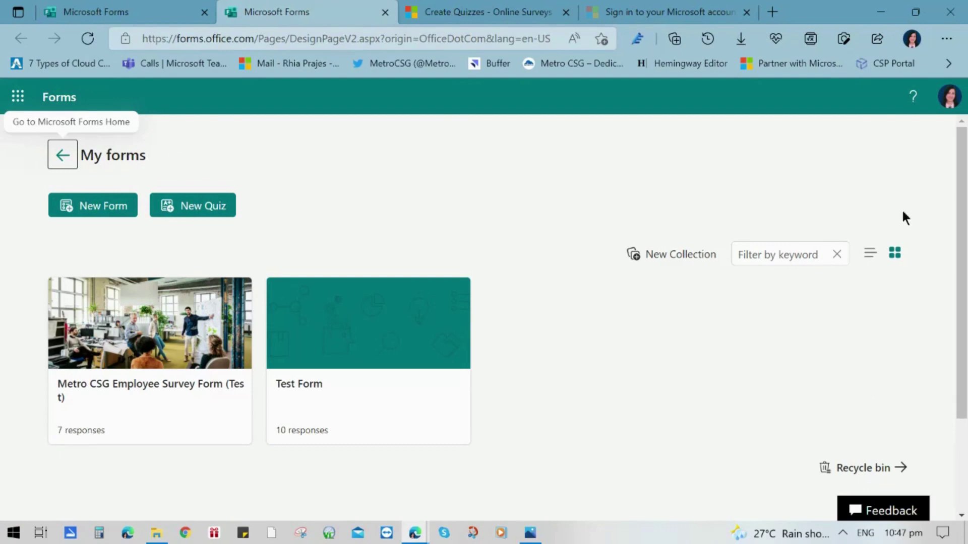
drag(962, 190, 966, 289)
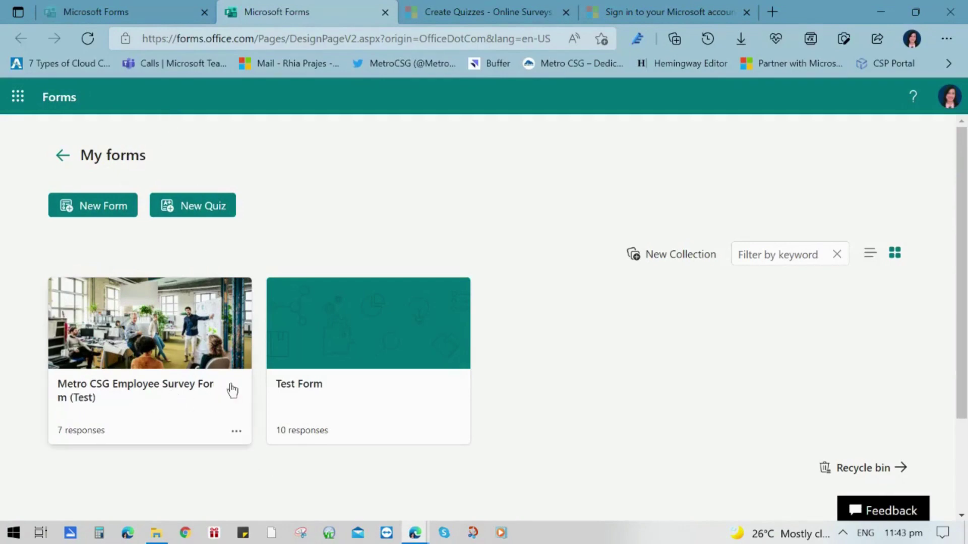
click(335, 383)
scroll(336, 373, down, 10)
scroll(484, 353, down, 5)
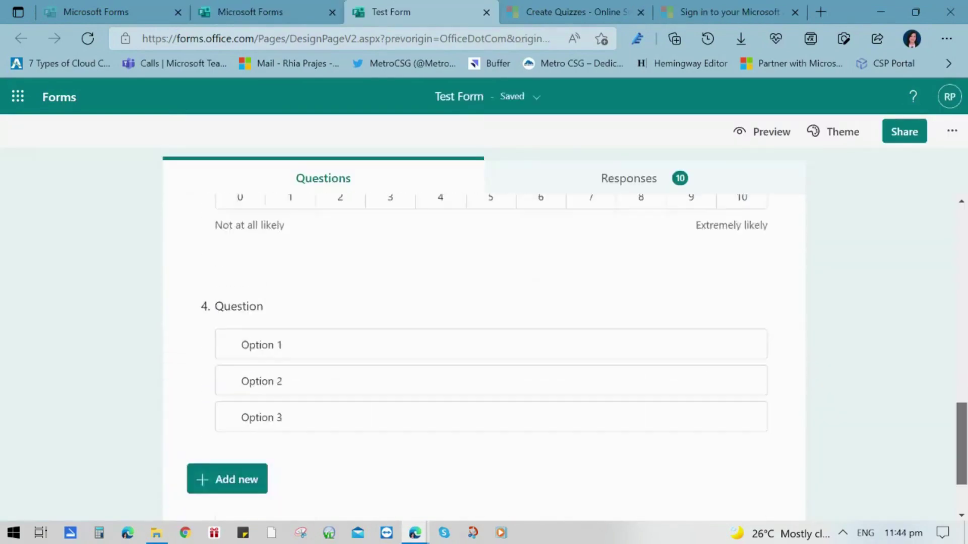
scroll(484, 328, up, 15)
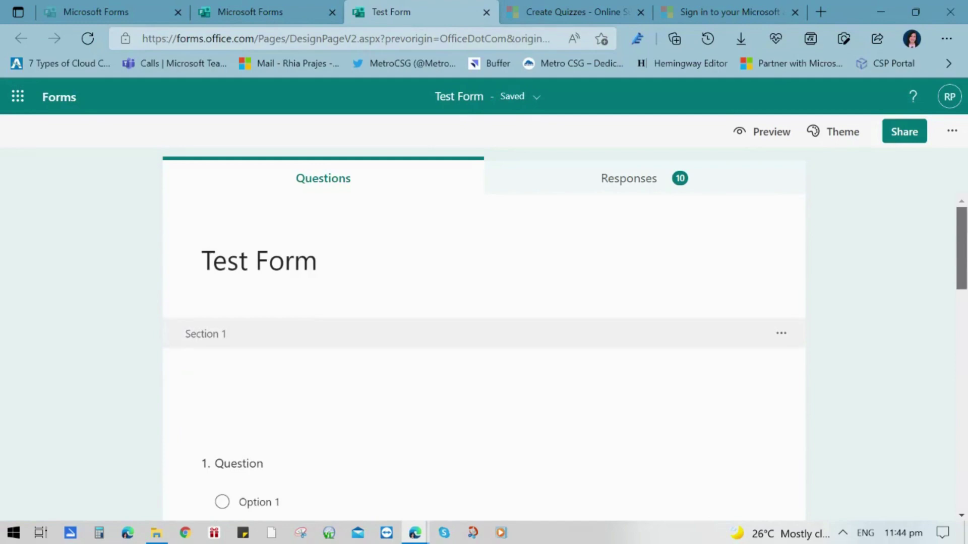
click(636, 192)
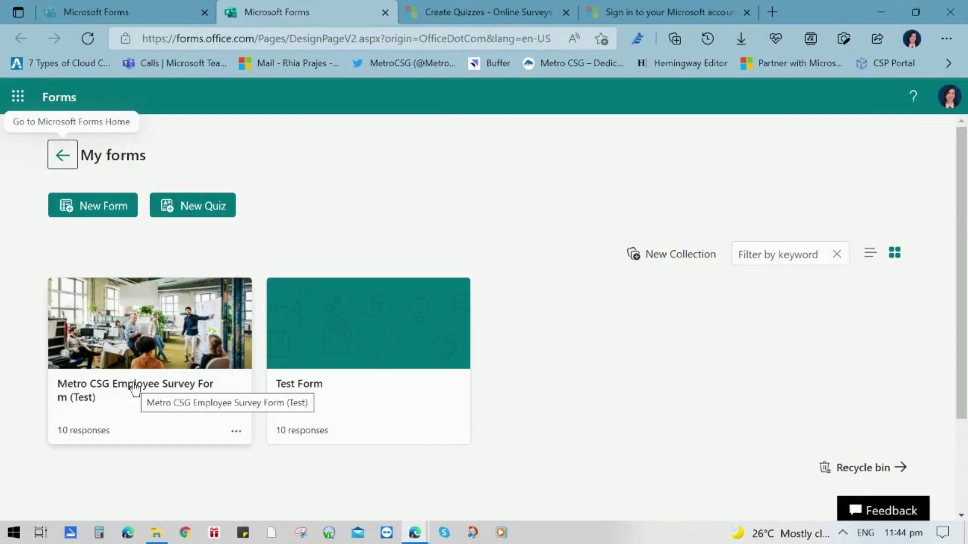
Open Metro CSG Employee Survey Form (Test) and look through its 10 questions.
click(133, 388)
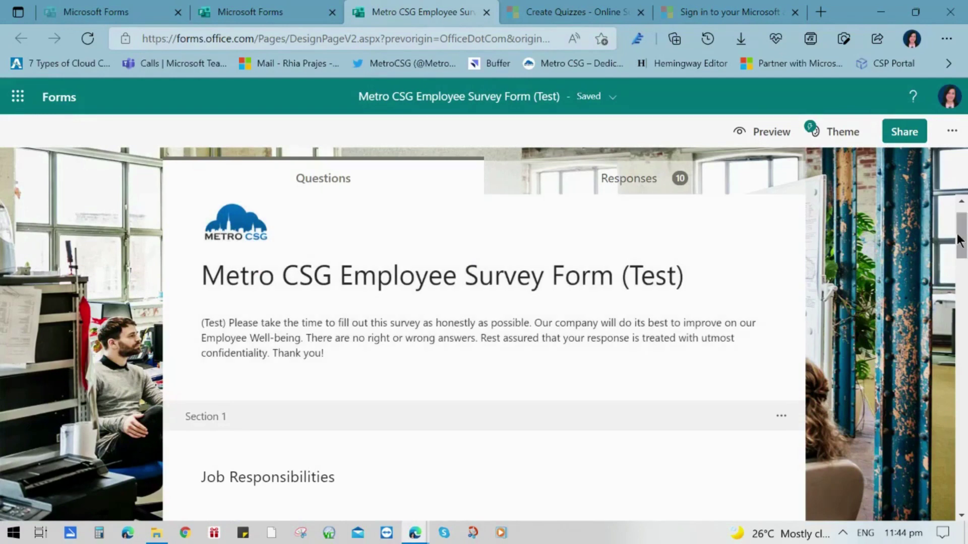
drag(958, 238, 964, 472)
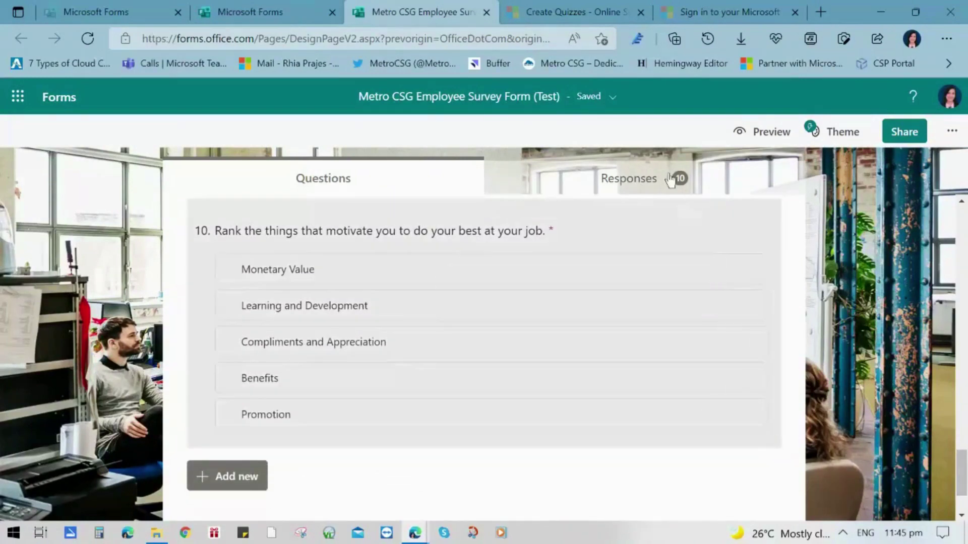
Open the survey's Responses tab and show insights on question 1's answers.
click(670, 179)
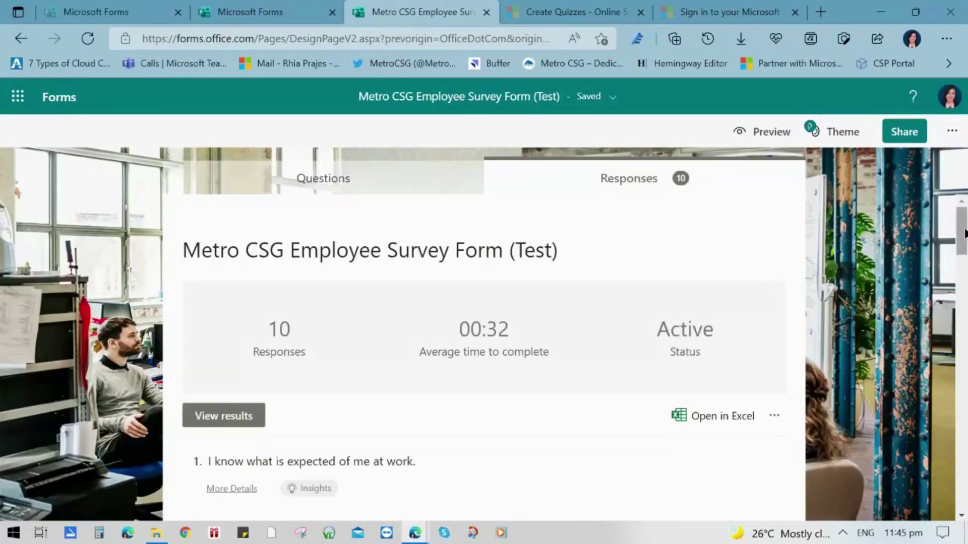
drag(964, 233, 964, 257)
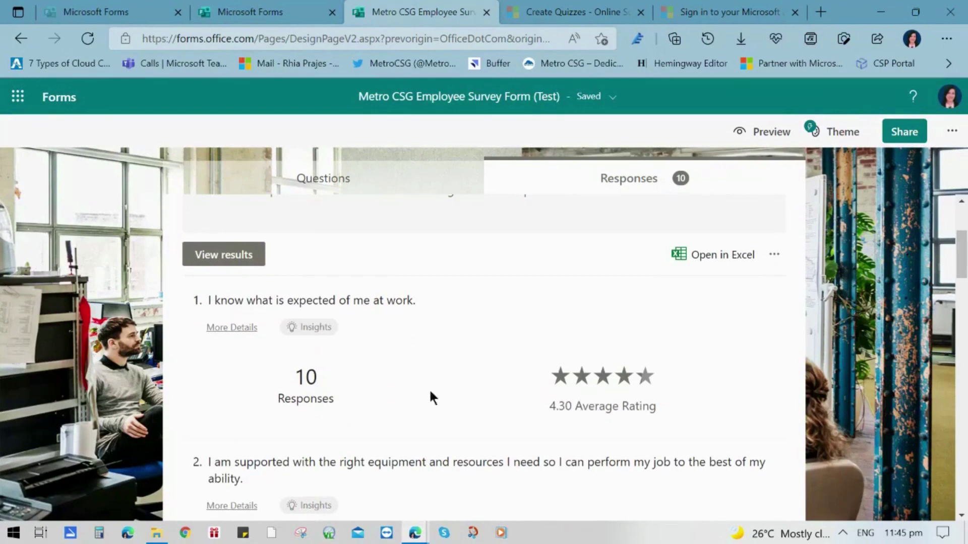
click(314, 328)
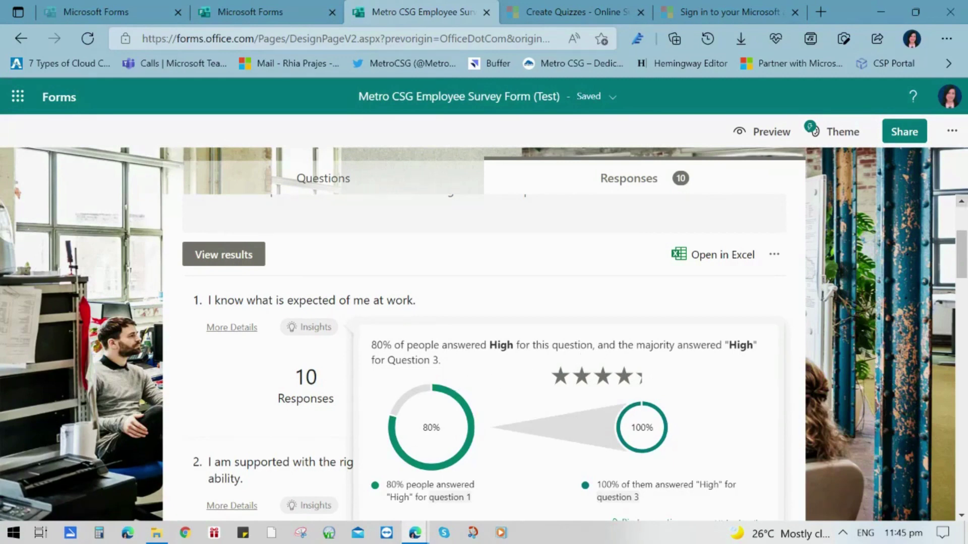
scroll(961, 255, down, 1)
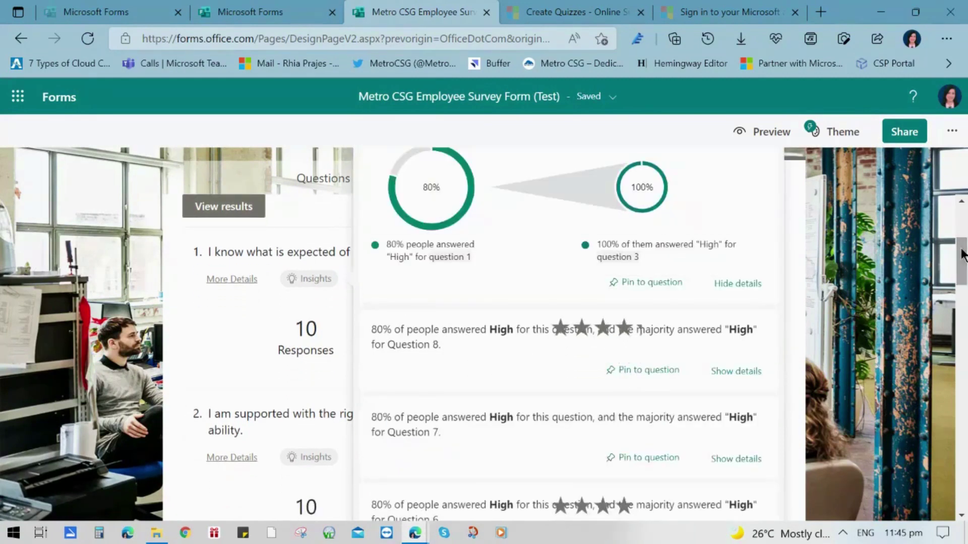
Close the insights and go back to the summary: 10 responses, 00:32 average, Active.
click(210, 354)
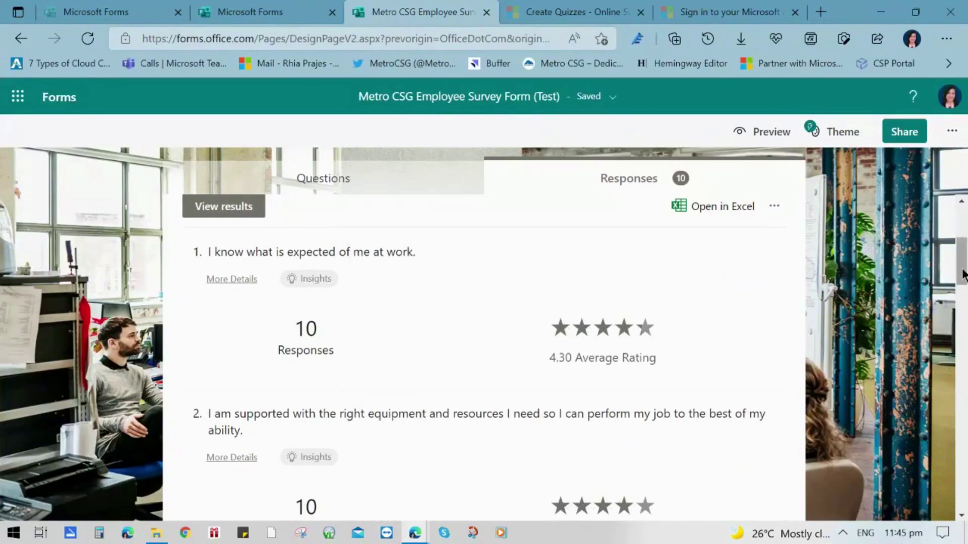
scroll(333, 358, up, 1)
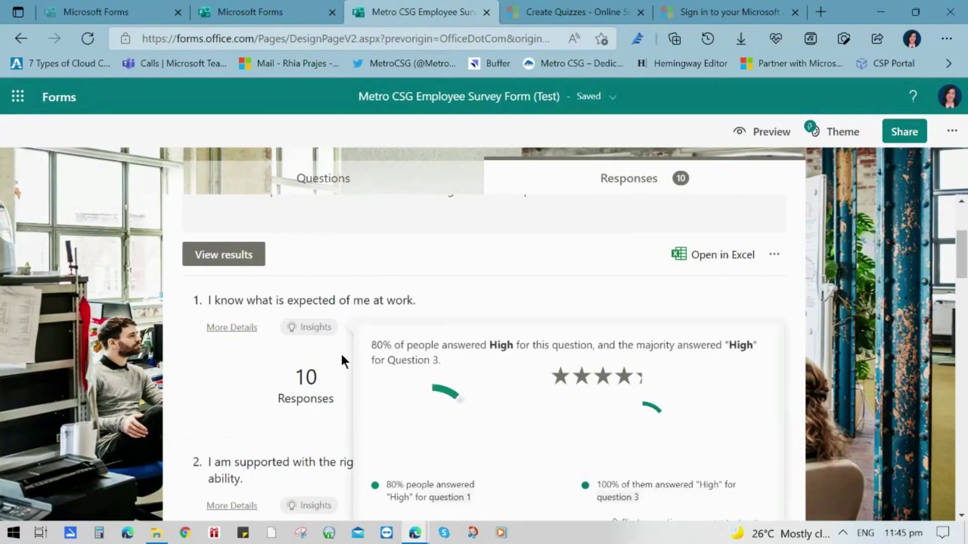
drag(962, 252, 961, 484)
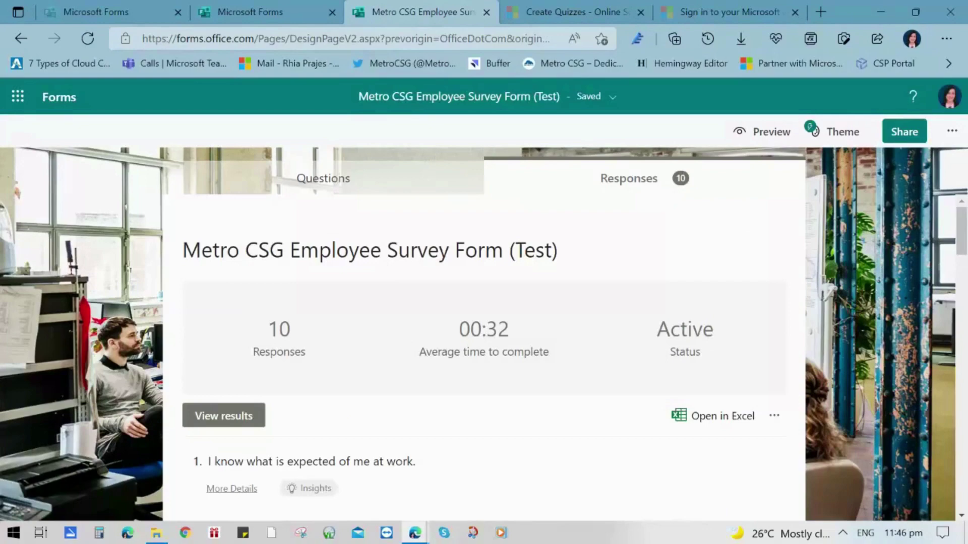
Open the ten survey responses in Excel and review all the response columns.
click(730, 427)
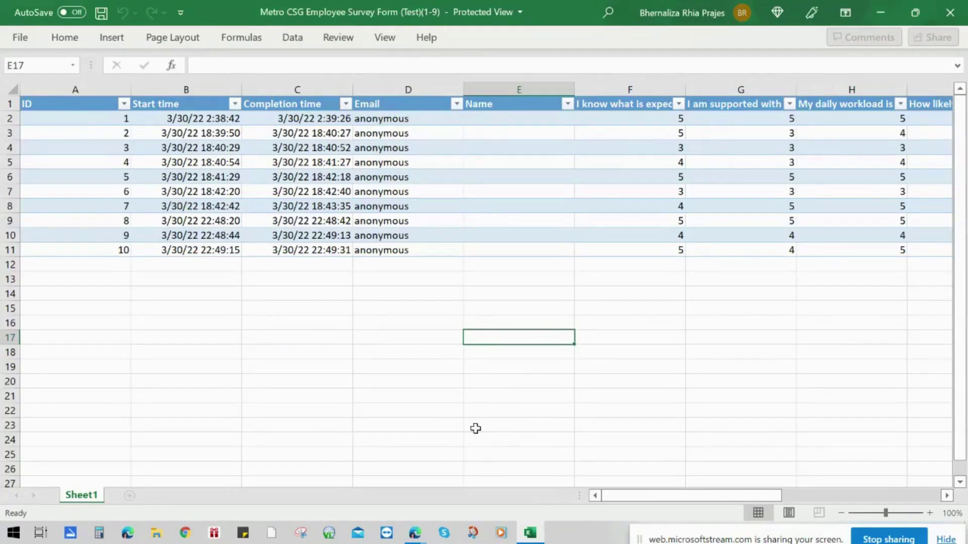
drag(706, 492, 838, 490)
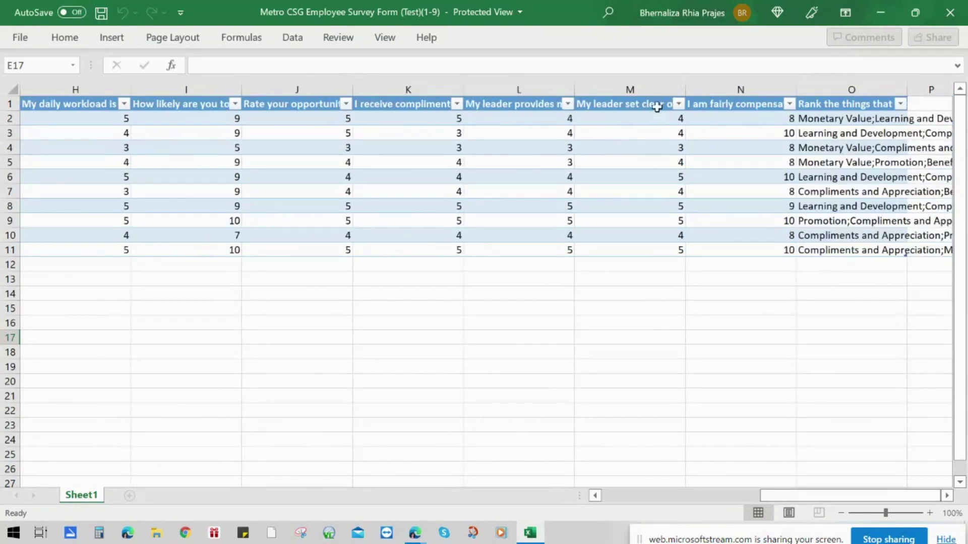
drag(789, 495, 630, 495)
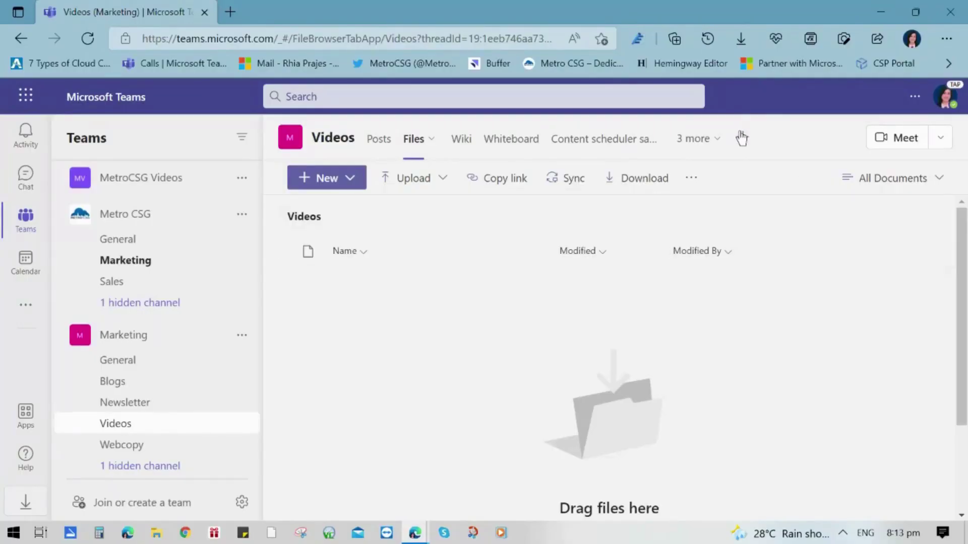
Add a Forms tab linking the existing Metro CSG Employee Survey Form (Test), set to Collect responses.
click(741, 137)
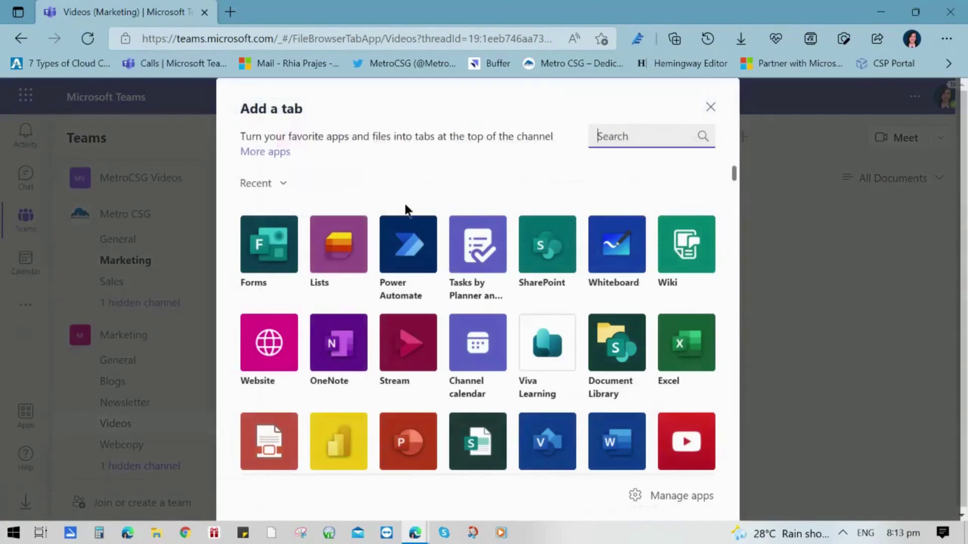
click(285, 242)
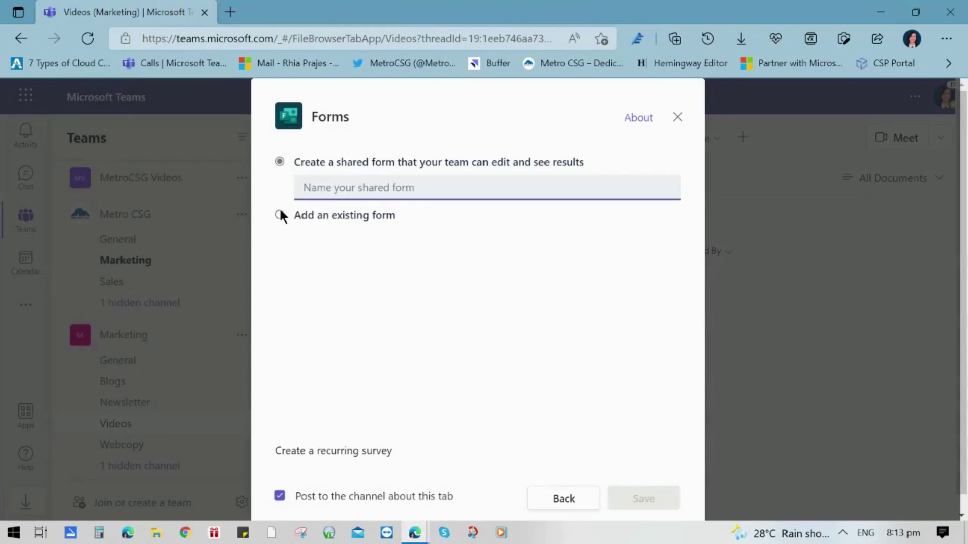
click(280, 215)
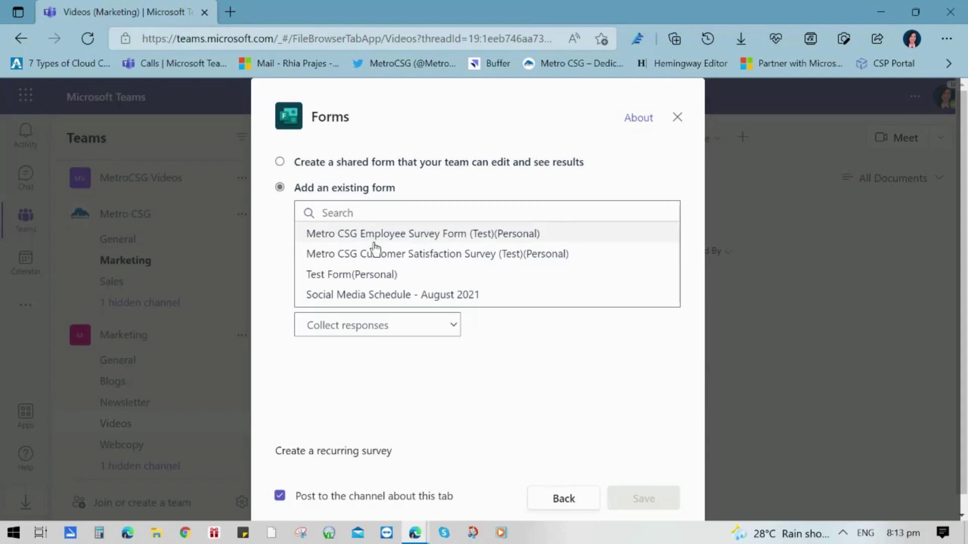
click(409, 235)
click(451, 326)
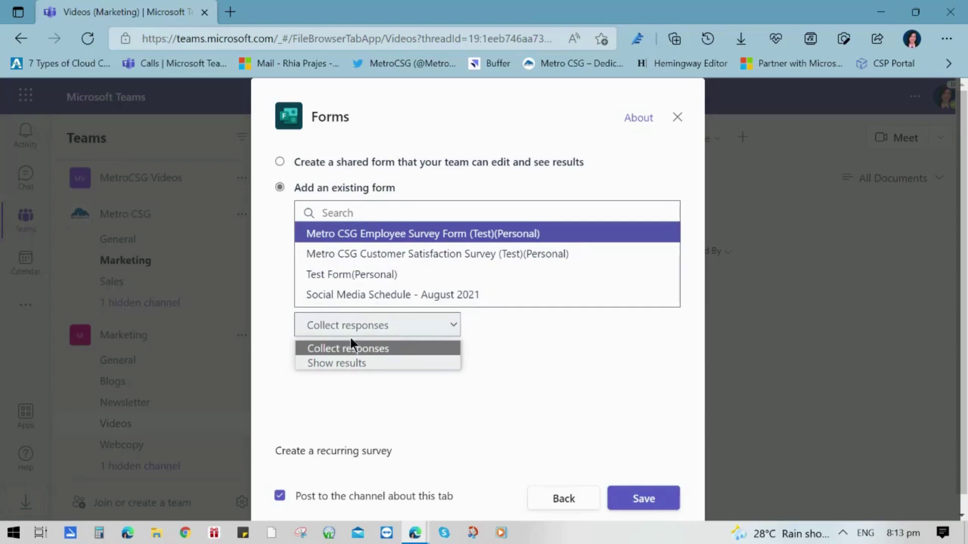
click(363, 363)
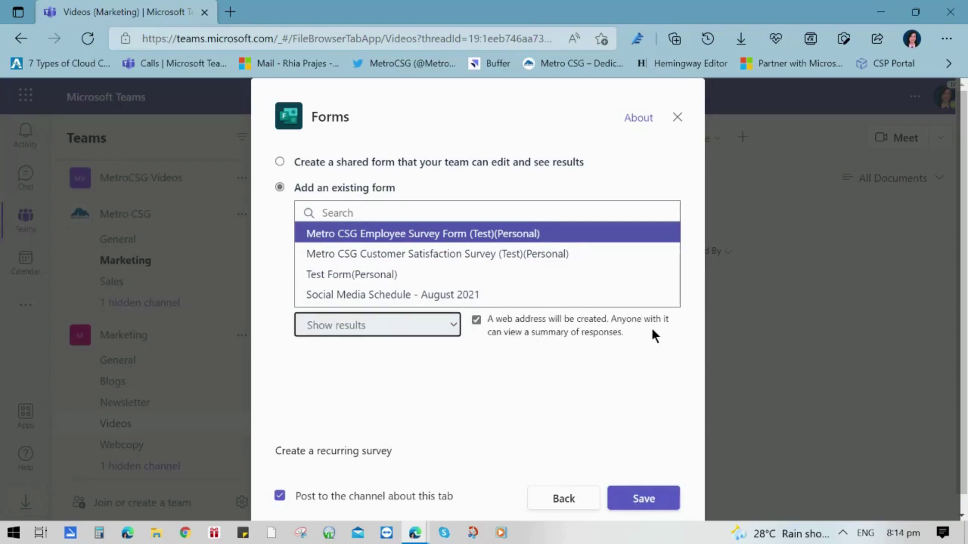
click(454, 323)
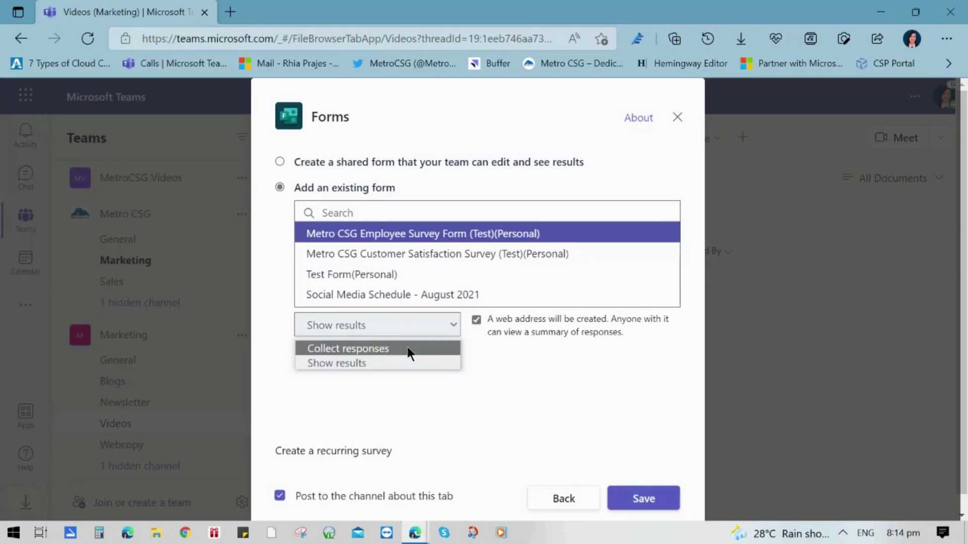
click(407, 348)
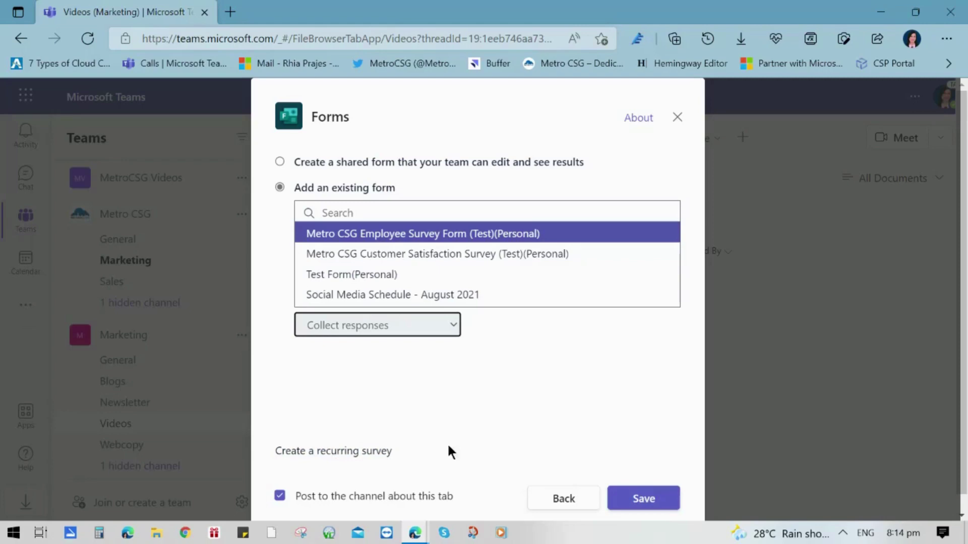
click(636, 498)
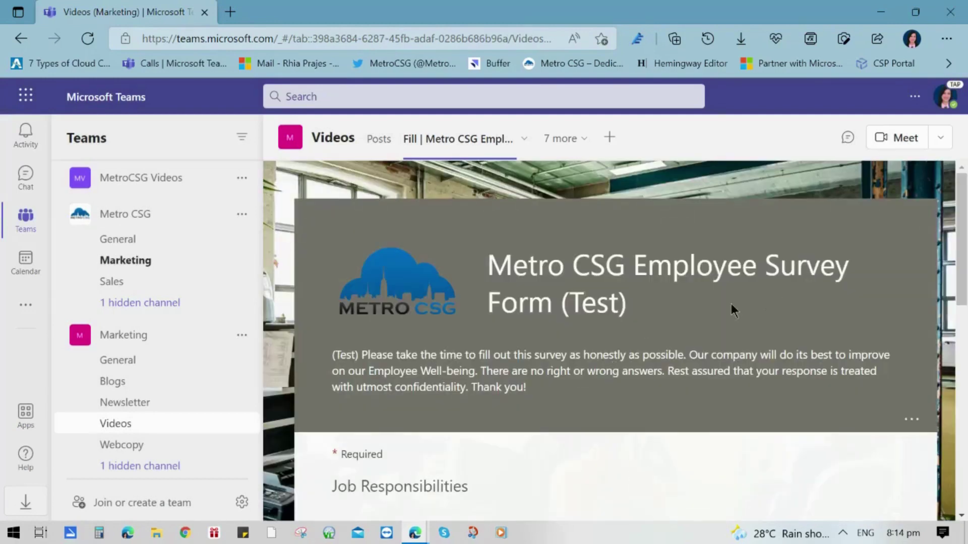
scroll(964, 221, down, 1)
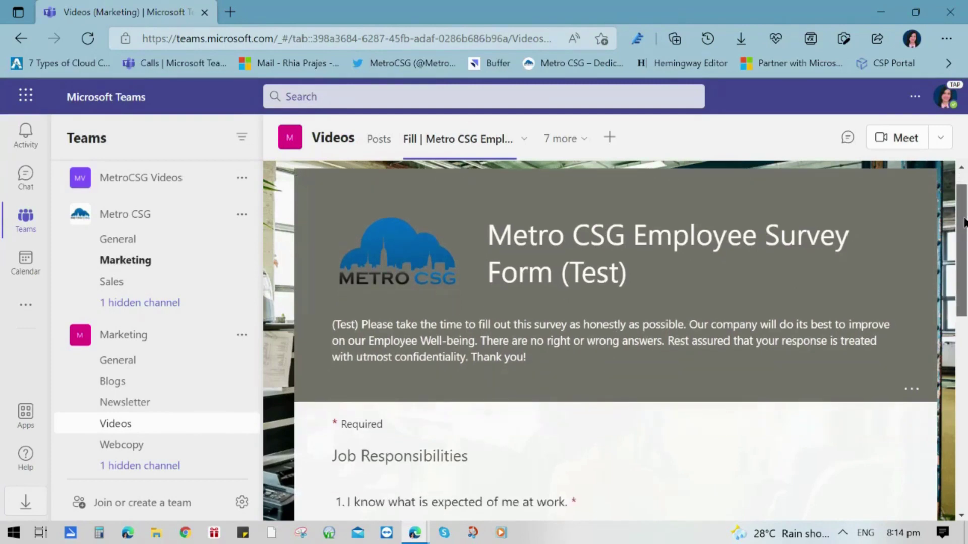
scroll(964, 222, down, 10)
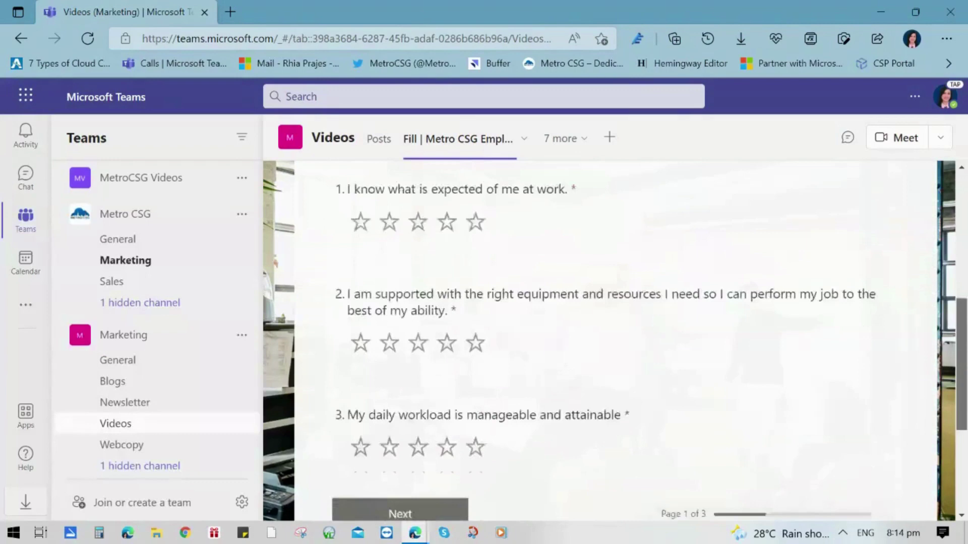
scroll(964, 274, down, 4)
scroll(964, 275, up, 10)
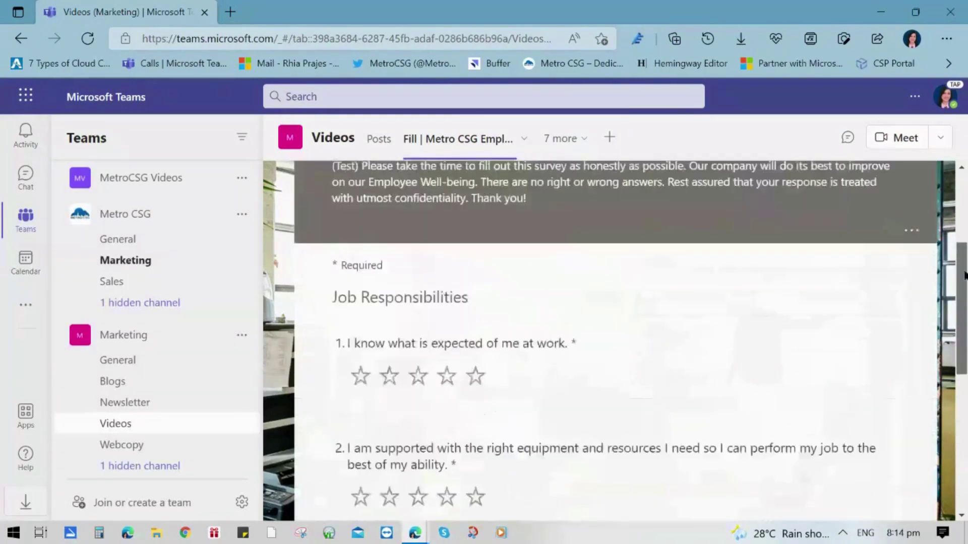
scroll(964, 275, up, 4)
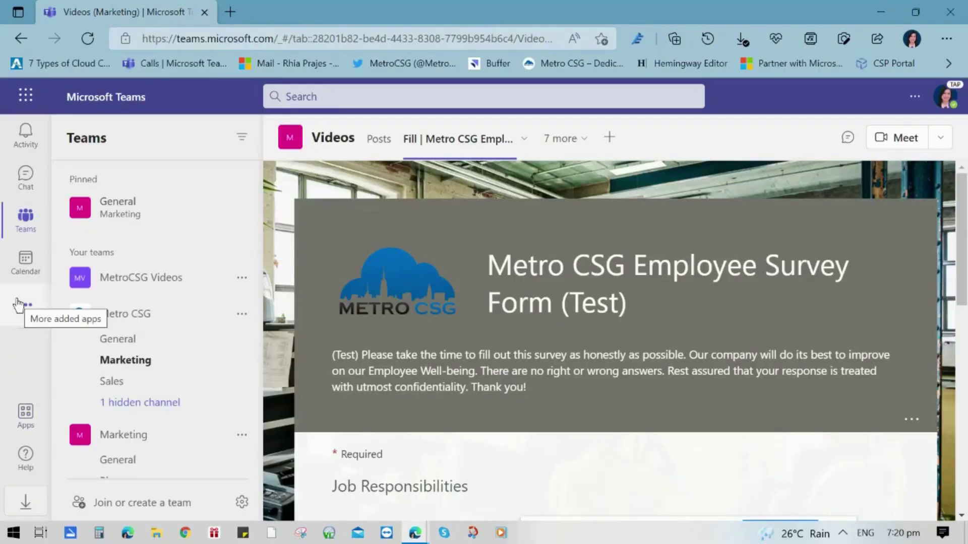
Open Power Automate from the added apps and browse its Create templates.
click(30, 317)
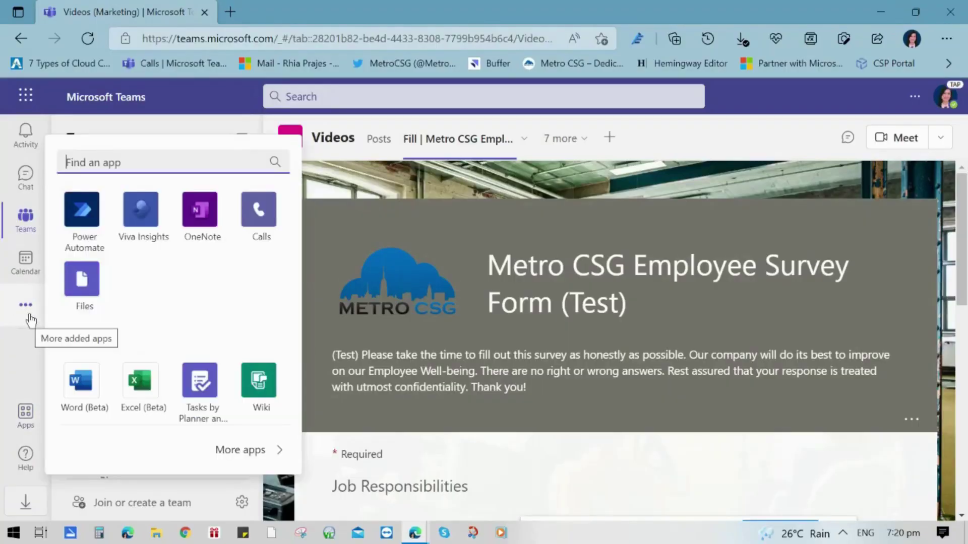
click(86, 199)
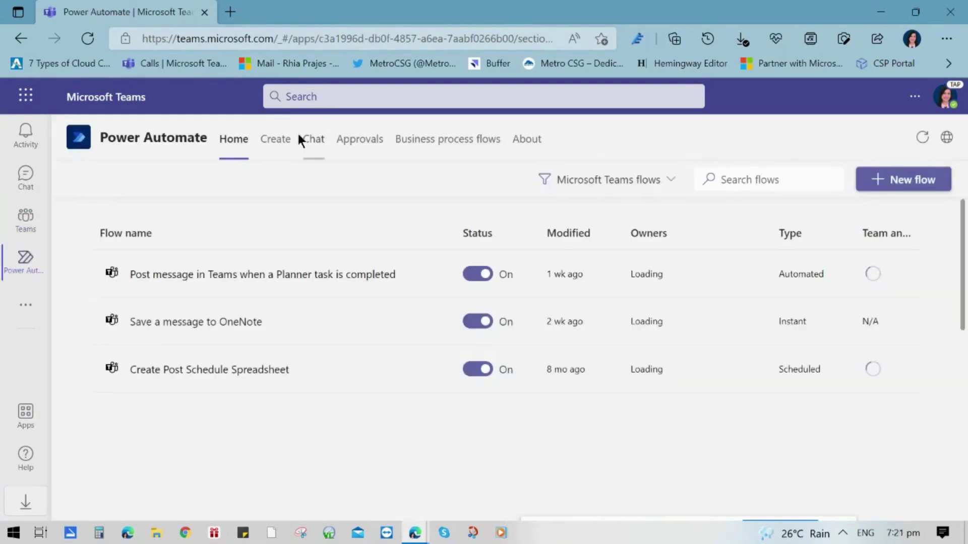
click(268, 146)
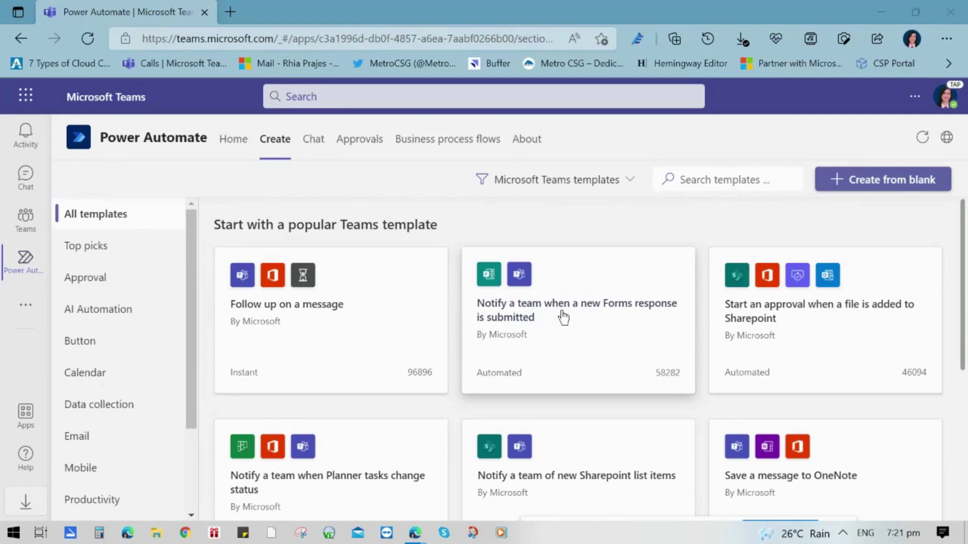
Start the new Forms response notification template for Metro CSG Employee Survey Form (Test).
click(562, 316)
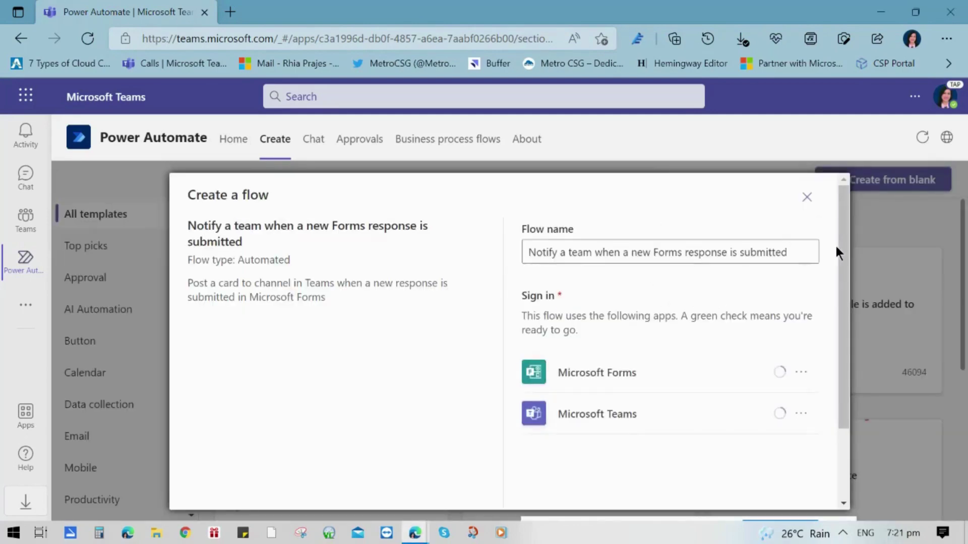
scroll(830, 379, down, 3)
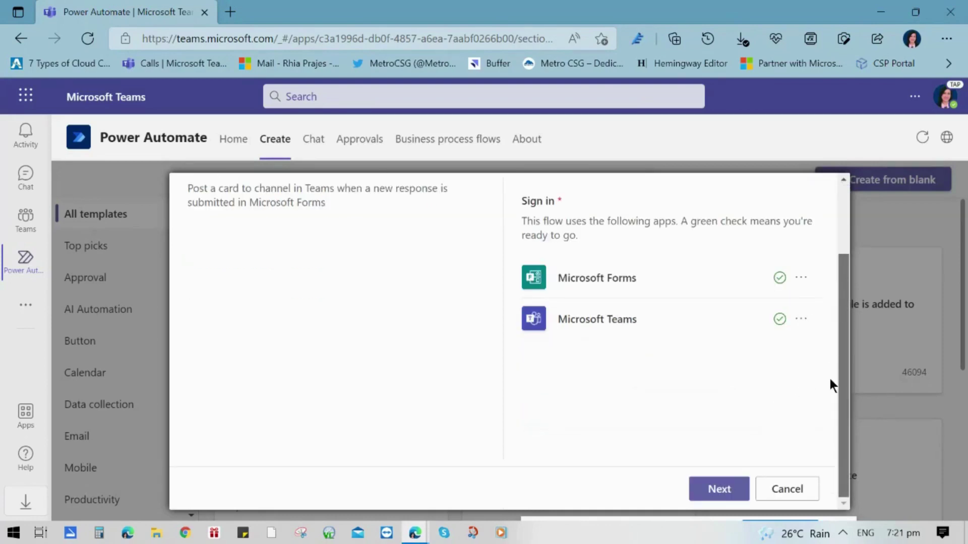
click(730, 491)
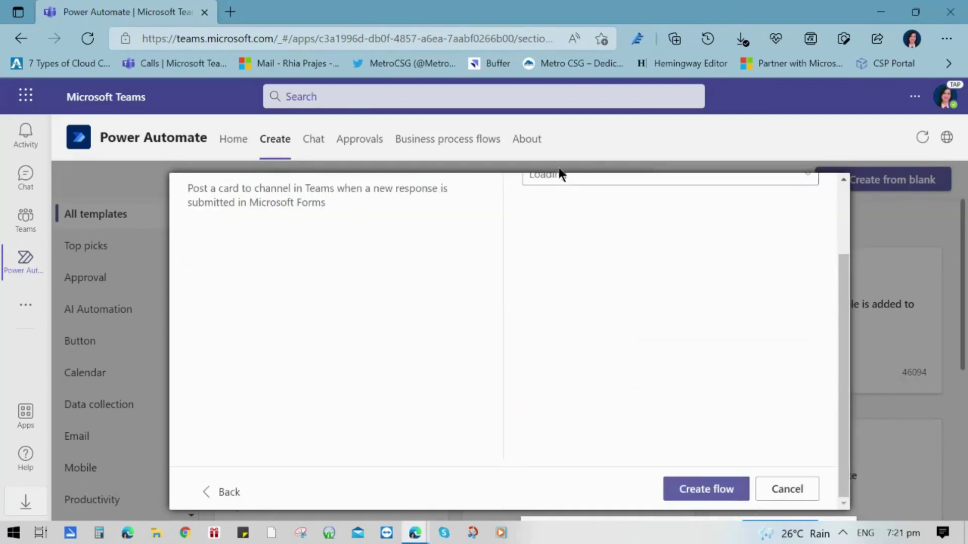
drag(839, 313, 833, 219)
click(767, 255)
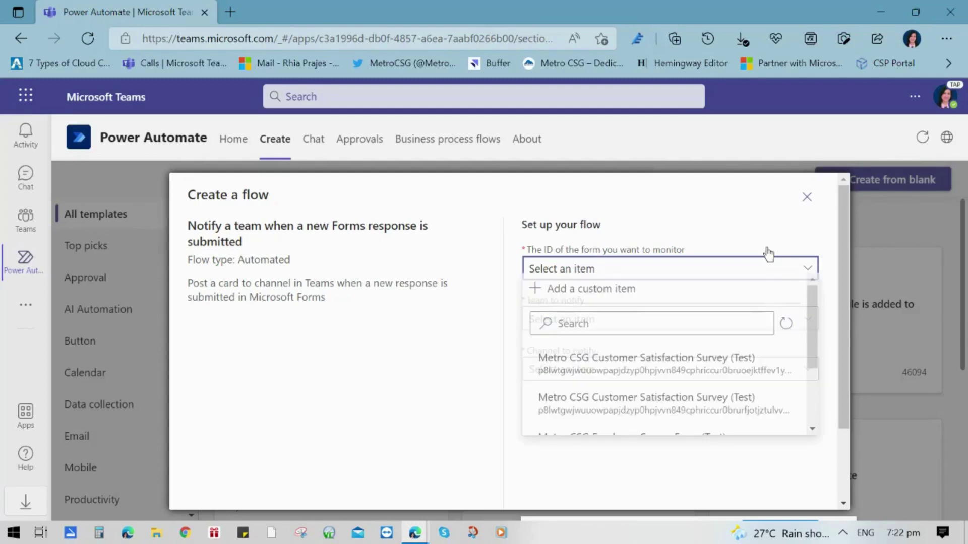
scroll(767, 254, down, 2)
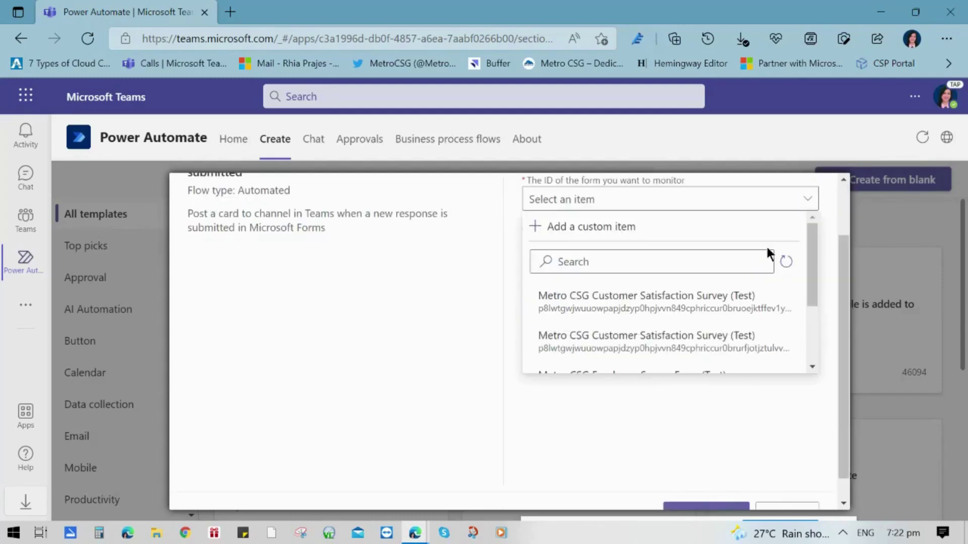
drag(812, 256, 818, 295)
click(720, 283)
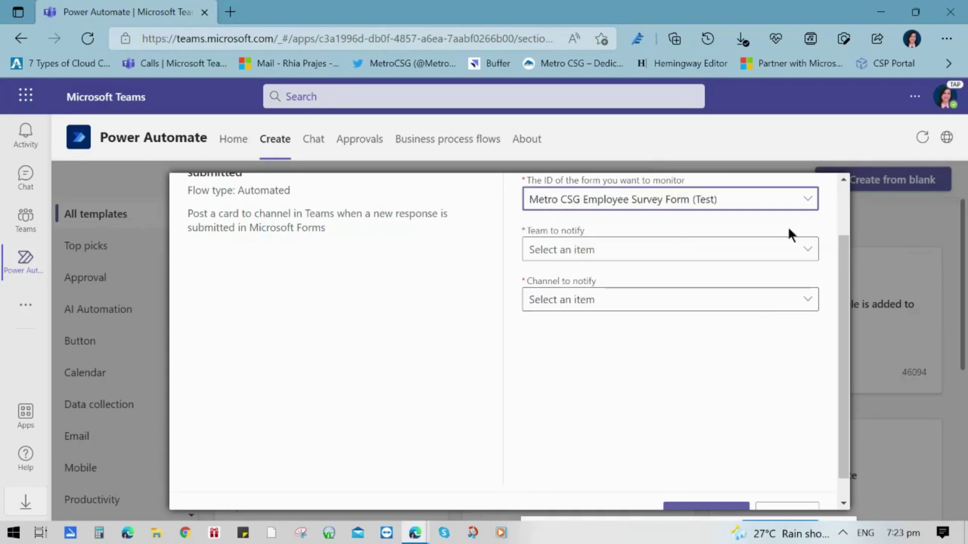
Send notifications to the Marketing team's Videos channel, create the flow, and open that channel.
click(802, 251)
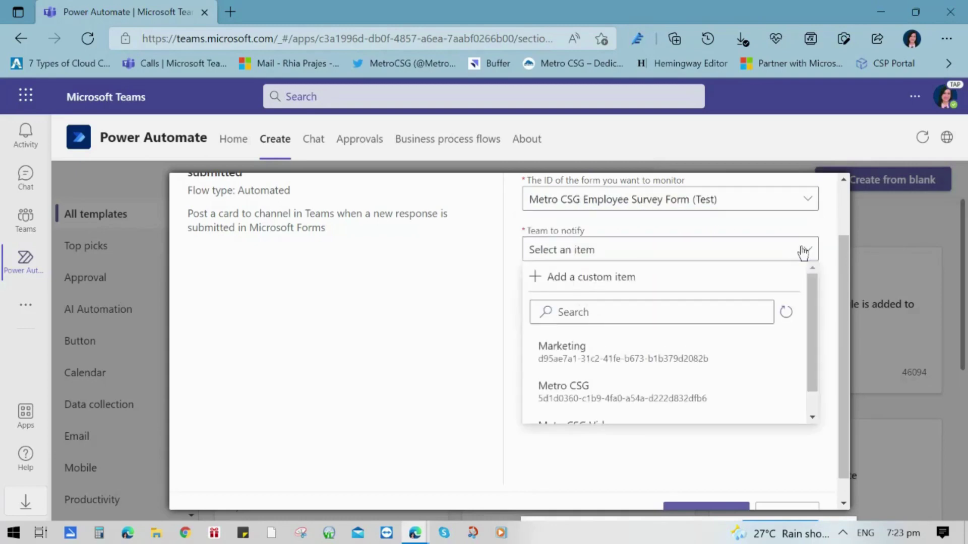
drag(809, 302, 812, 331)
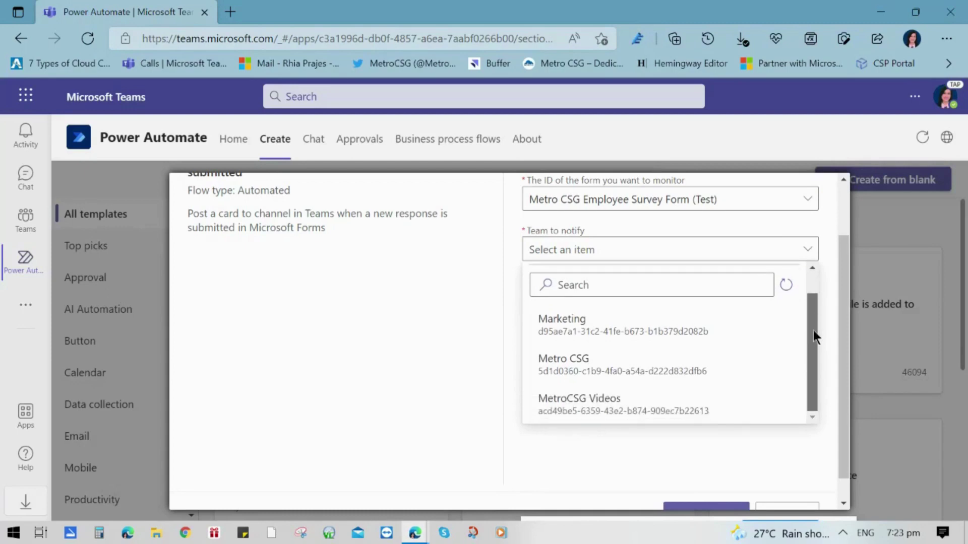
click(633, 325)
click(728, 304)
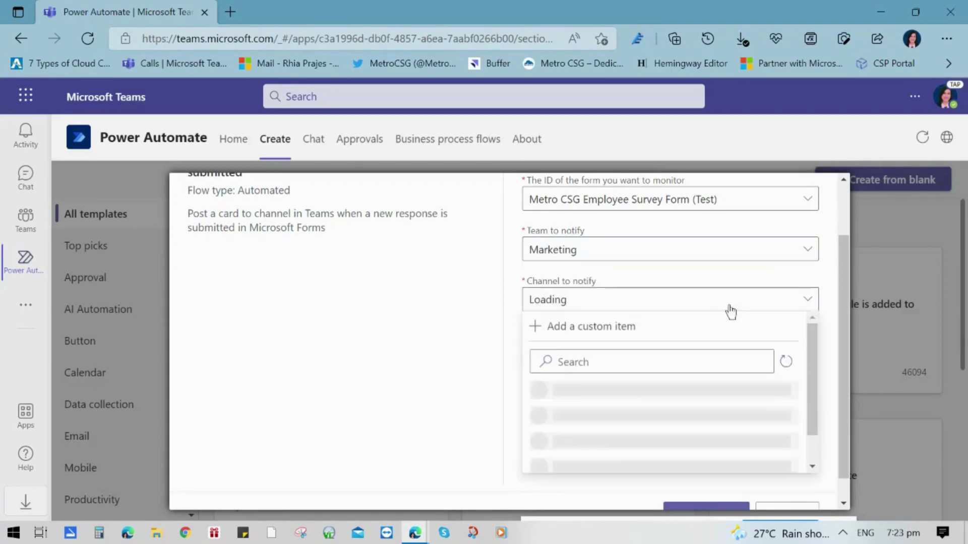
drag(809, 346, 812, 403)
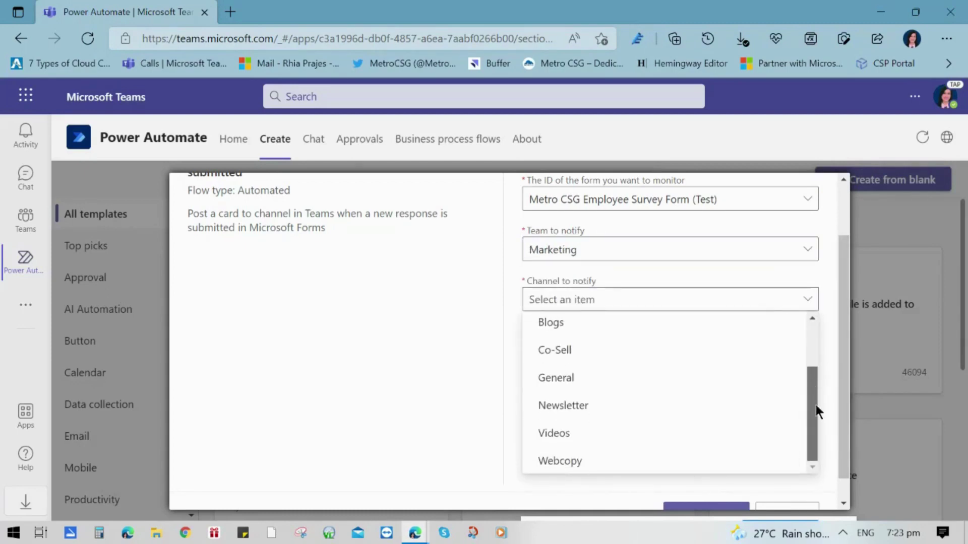
click(575, 442)
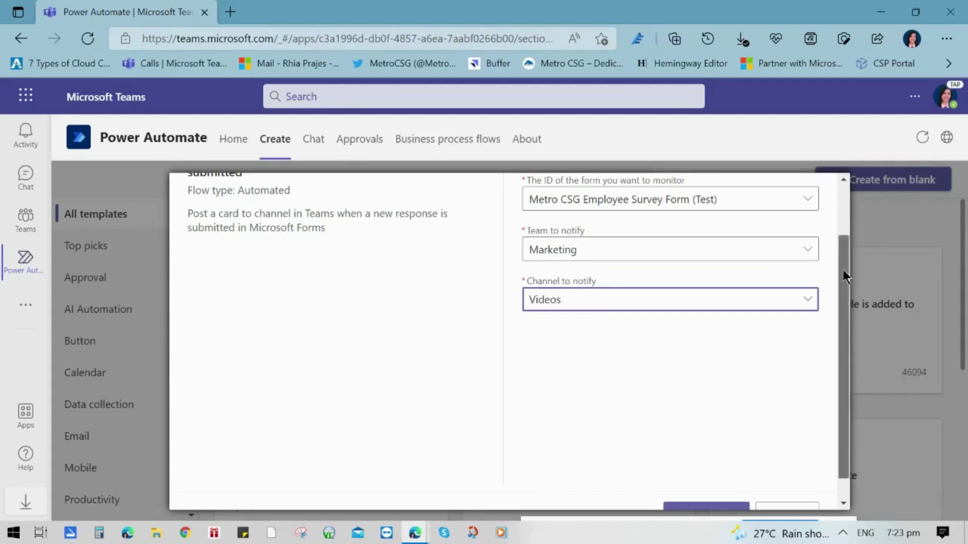
scroll(843, 270, down, 2)
click(702, 494)
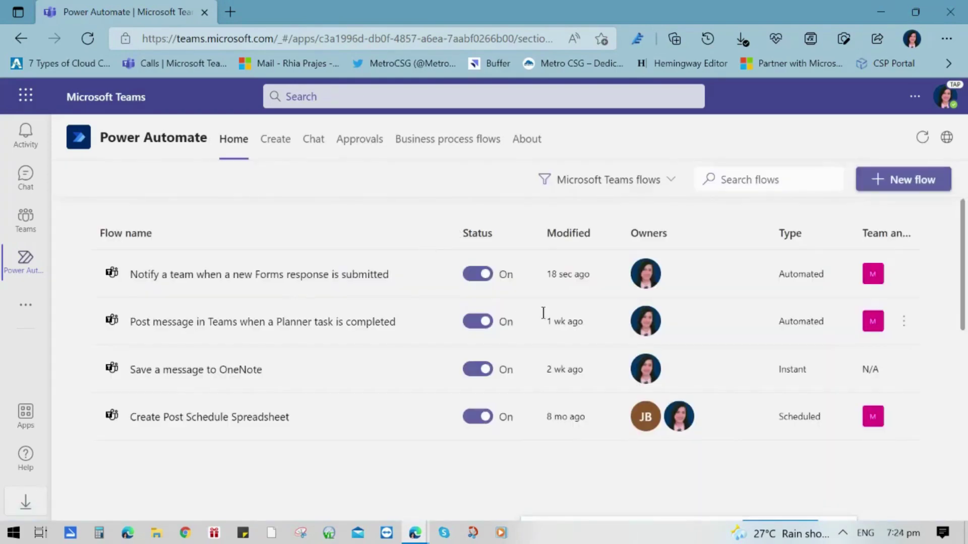
click(25, 217)
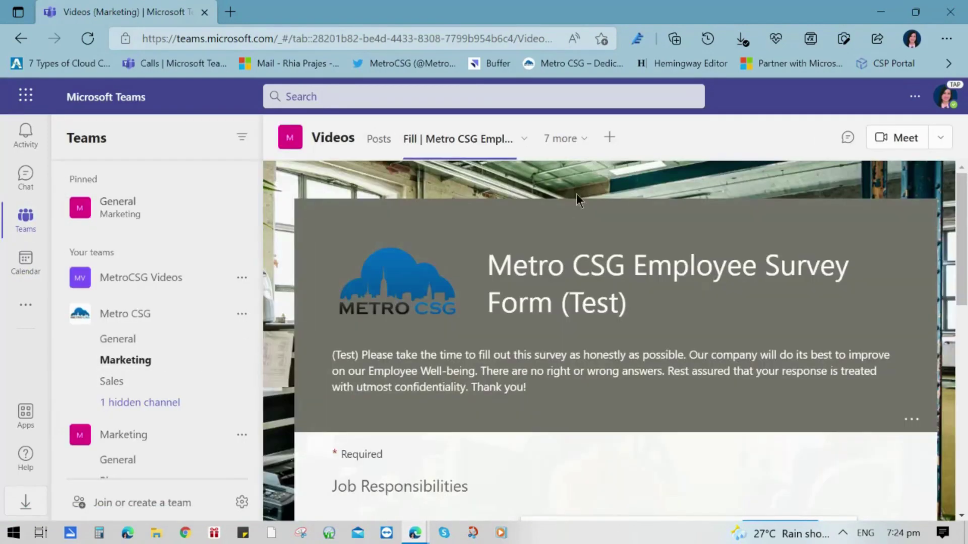
Give questions 1–3 five stars and continue to the survey's second page.
scroll(963, 217, down, 5)
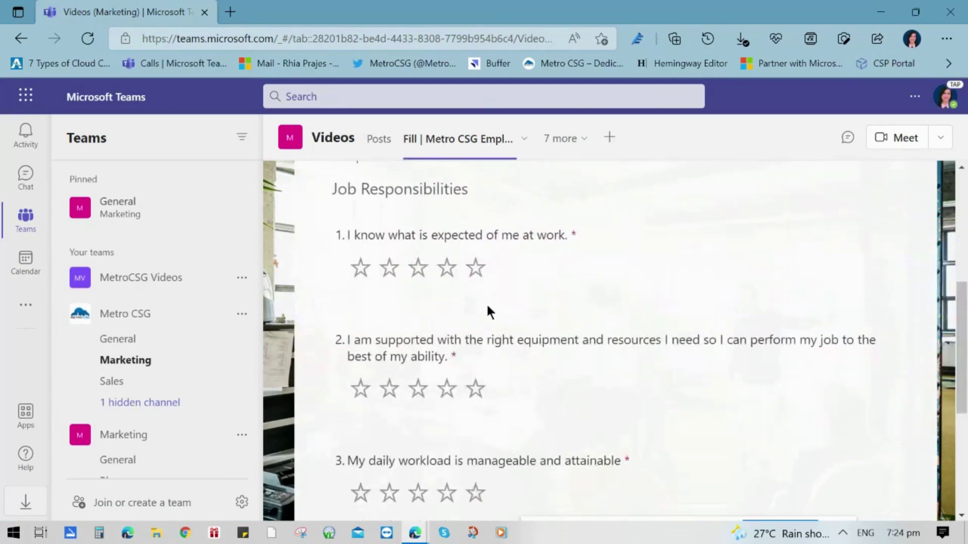
click(477, 267)
click(475, 389)
scroll(962, 347, down, 1)
scroll(962, 348, down, 2)
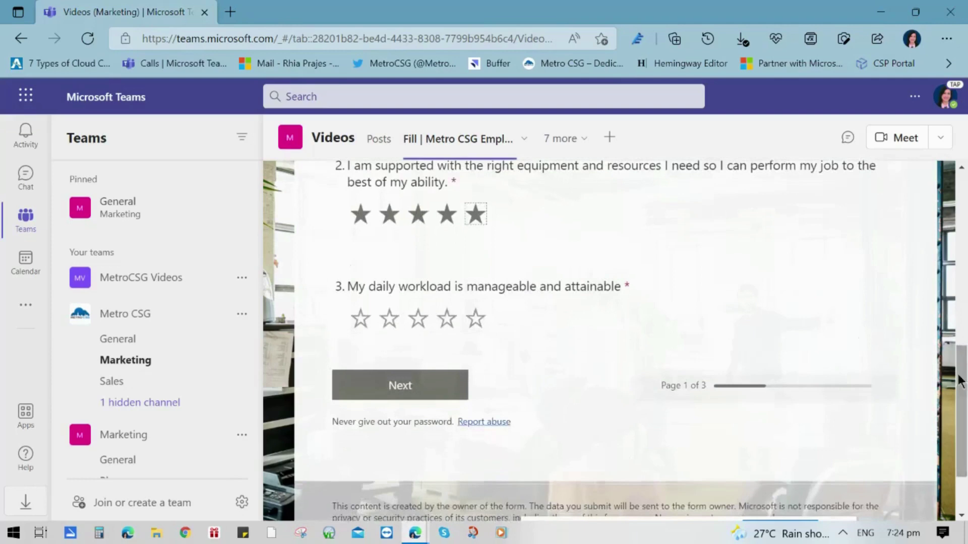
click(479, 316)
click(440, 394)
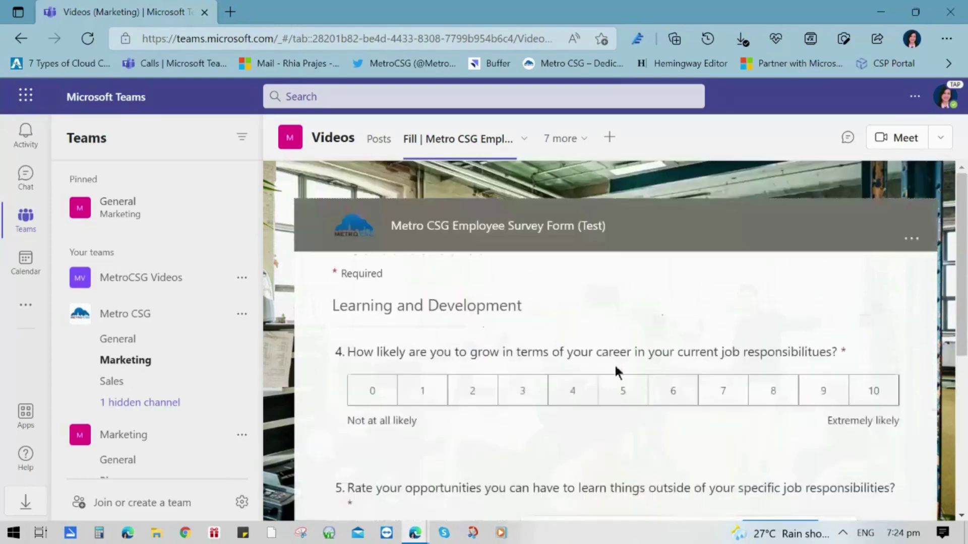
Rate question 4 at 10 and question 5 five stars, then go to page three.
scroll(923, 295, down, 2)
click(874, 296)
scroll(960, 312, down, 2)
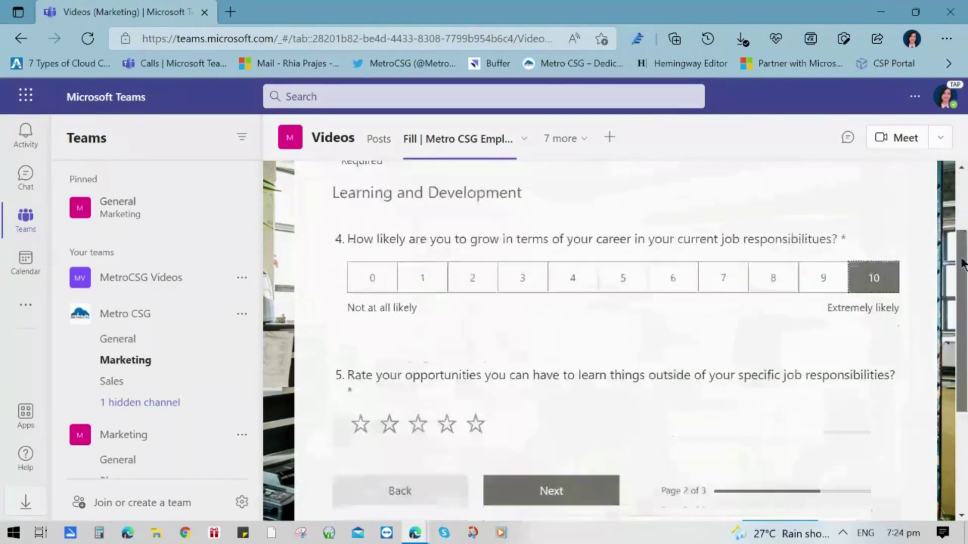
click(476, 335)
click(554, 403)
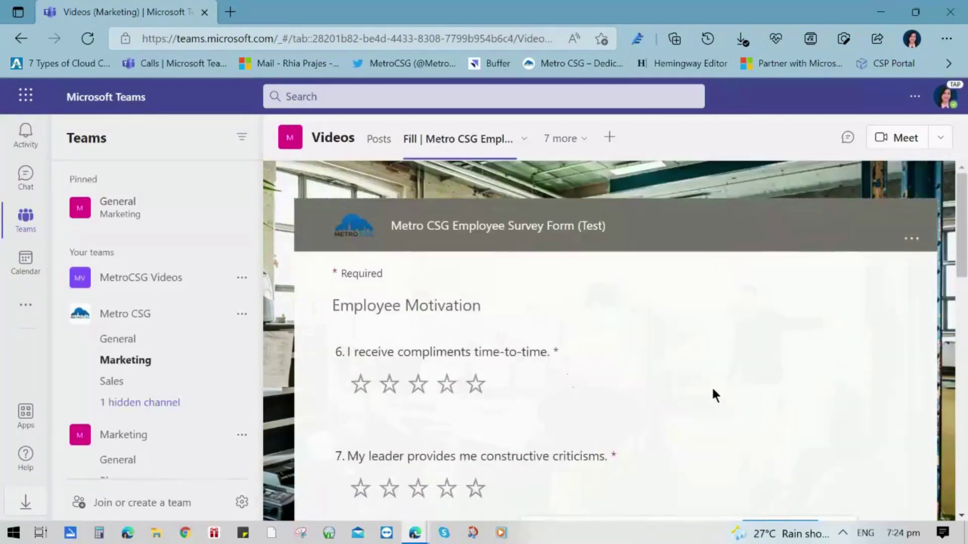
Give questions 6–8 five stars and rate question 9 at 10.
click(476, 383)
click(476, 487)
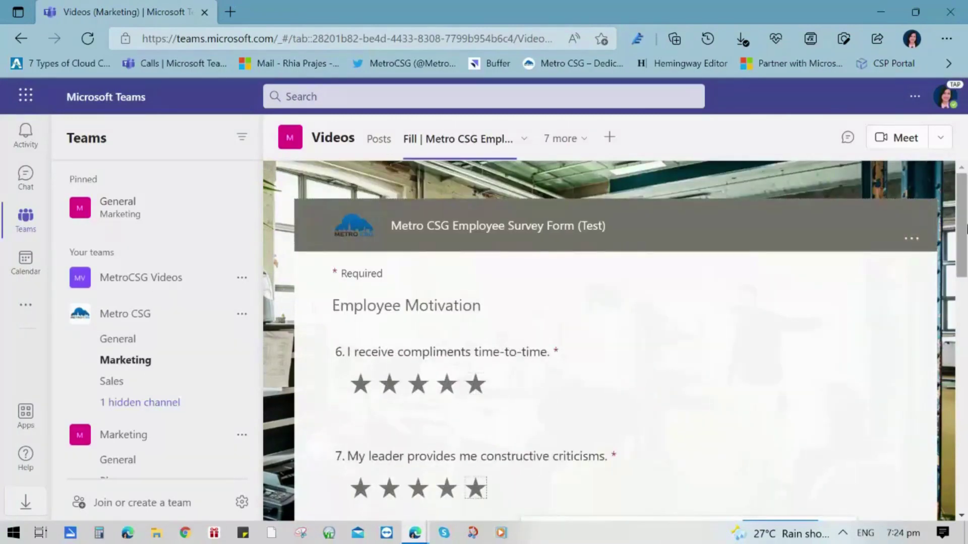
scroll(964, 222, down, 5)
click(475, 305)
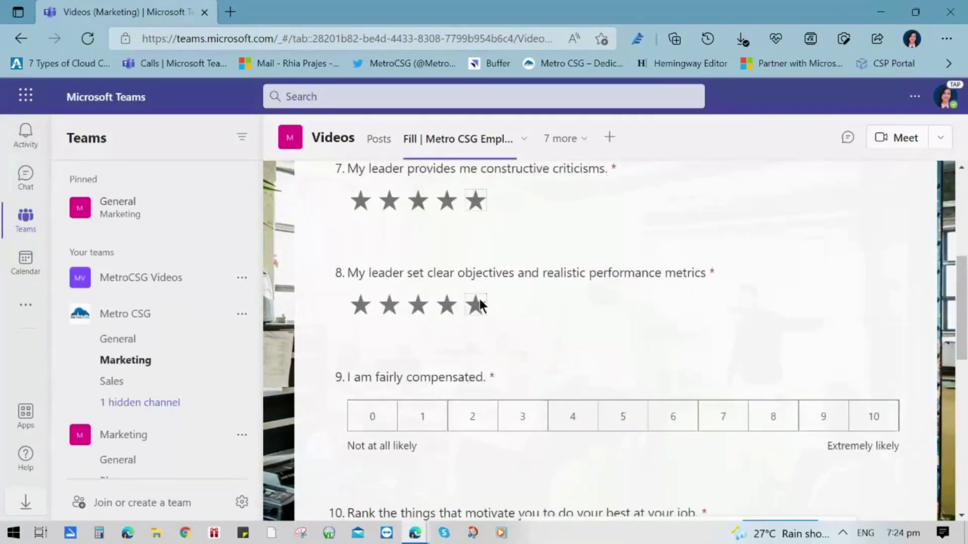
click(873, 416)
scroll(915, 384, down, 5)
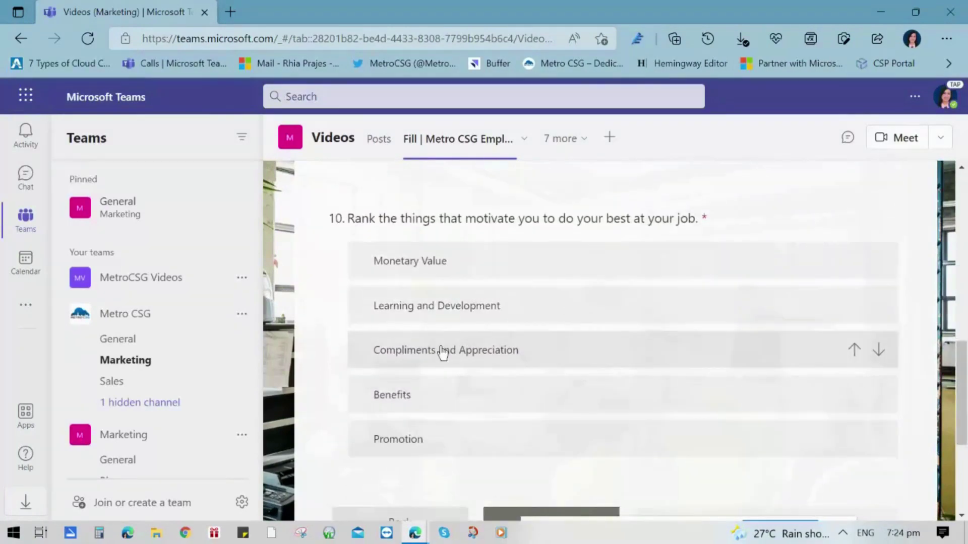
Rank Learning and Development first and Benefits second in the ranking question.
drag(450, 311, 447, 251)
drag(393, 394, 393, 306)
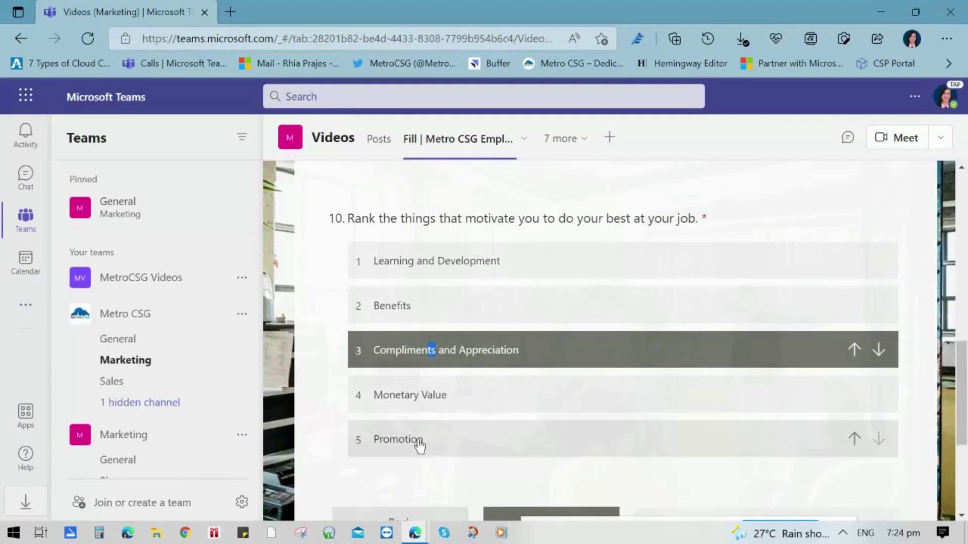
scroll(963, 332, down, 3)
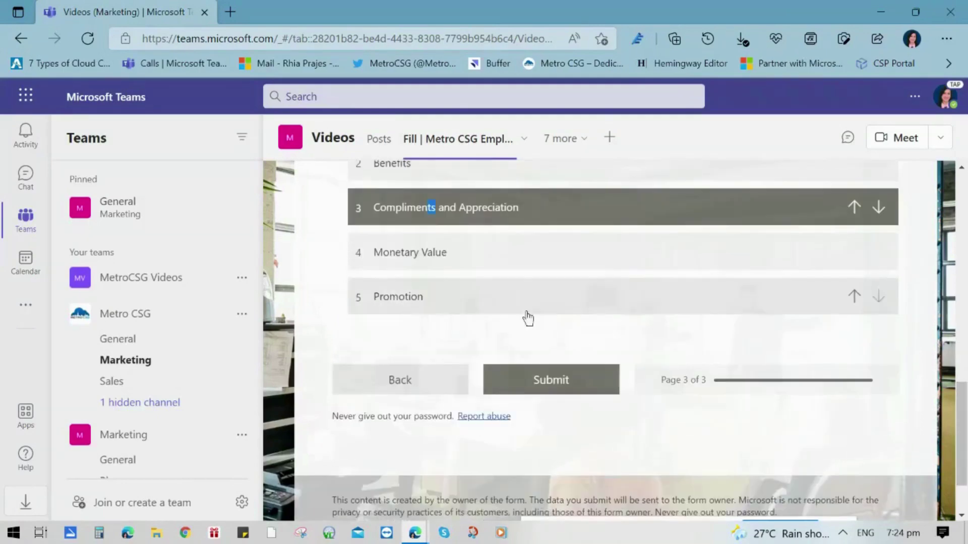
drag(525, 317, 510, 267)
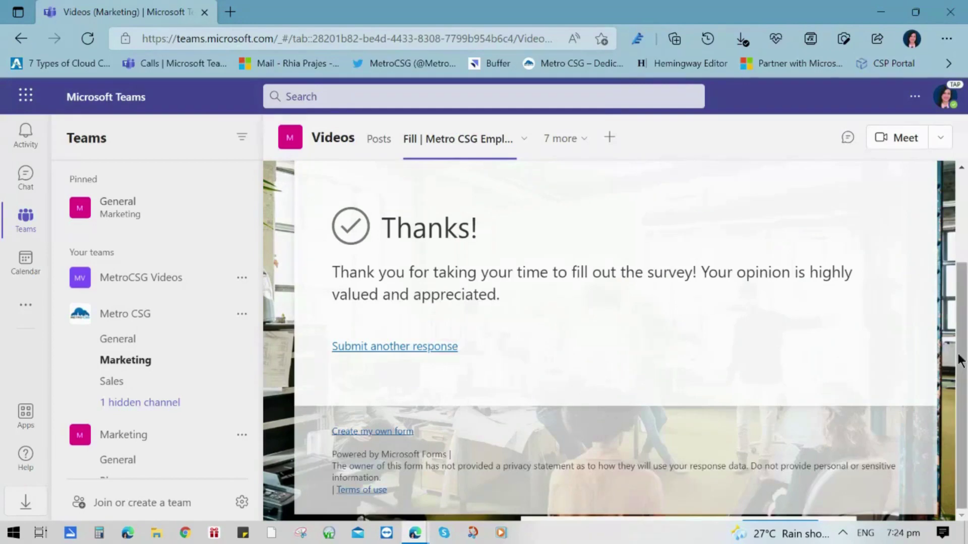
scroll(953, 260, up, 3)
Check the new response card in Posts, review the survey's responses in Forms, then return to Teams.
click(379, 139)
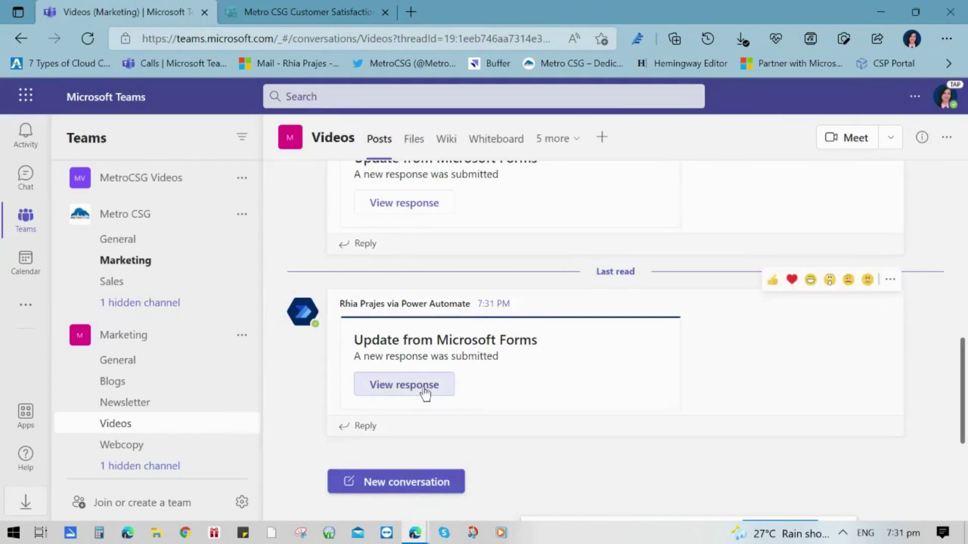
click(277, 15)
scroll(399, 319, down, 10)
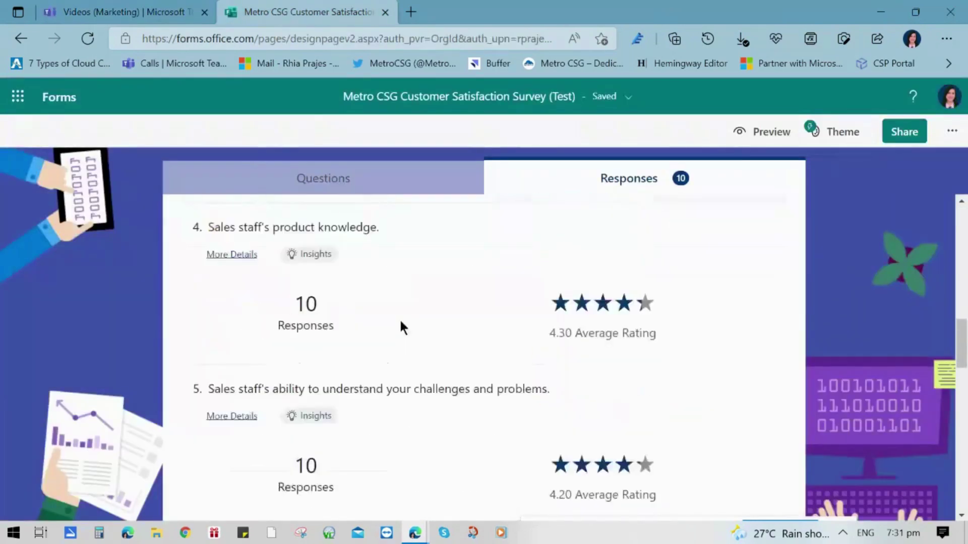
click(627, 182)
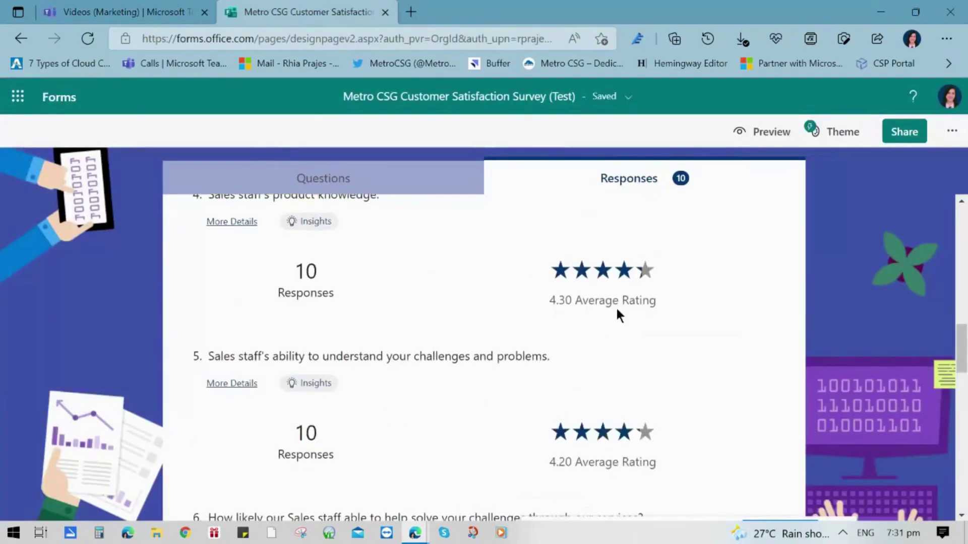
click(152, 12)
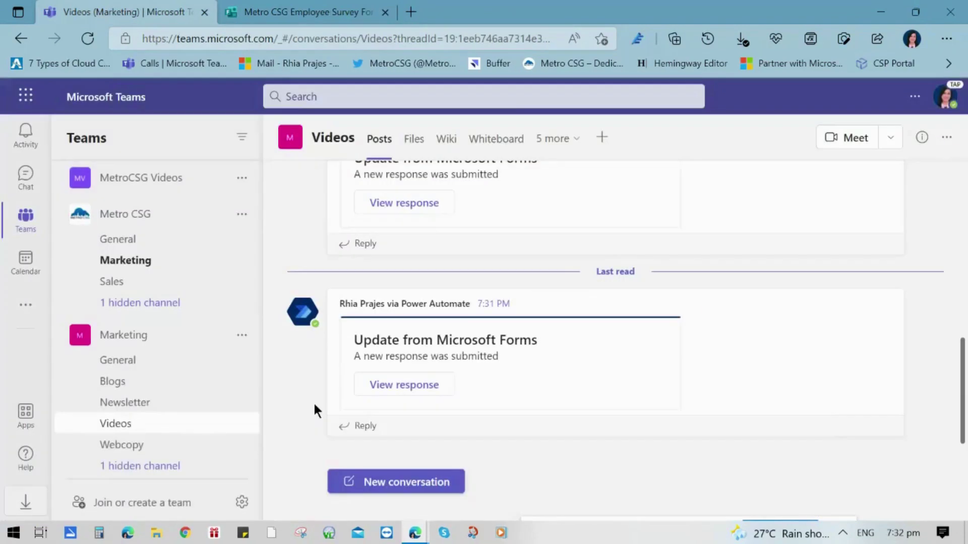